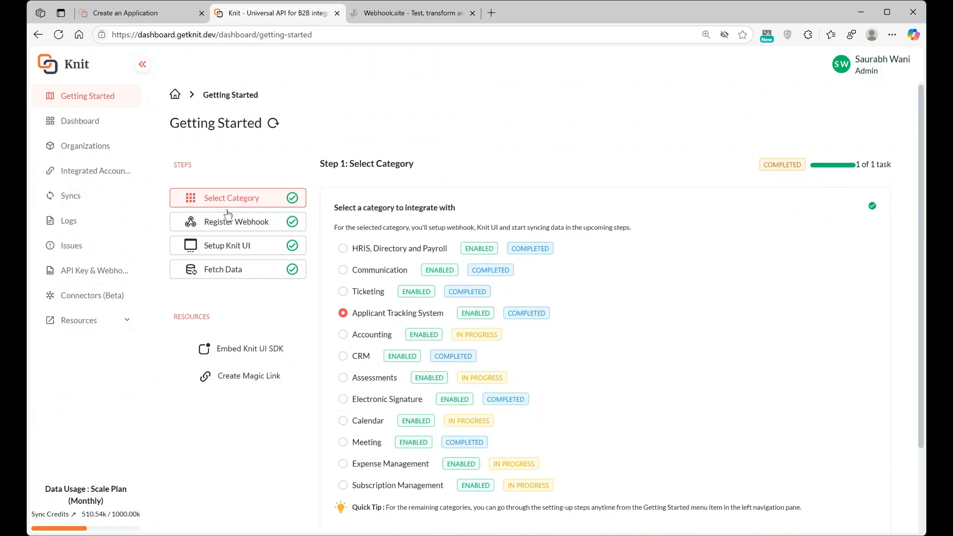
Step: Keep Applicant Tracking System as the category and advance to the Register Webhook step
scroll(261, 148, down, 1)
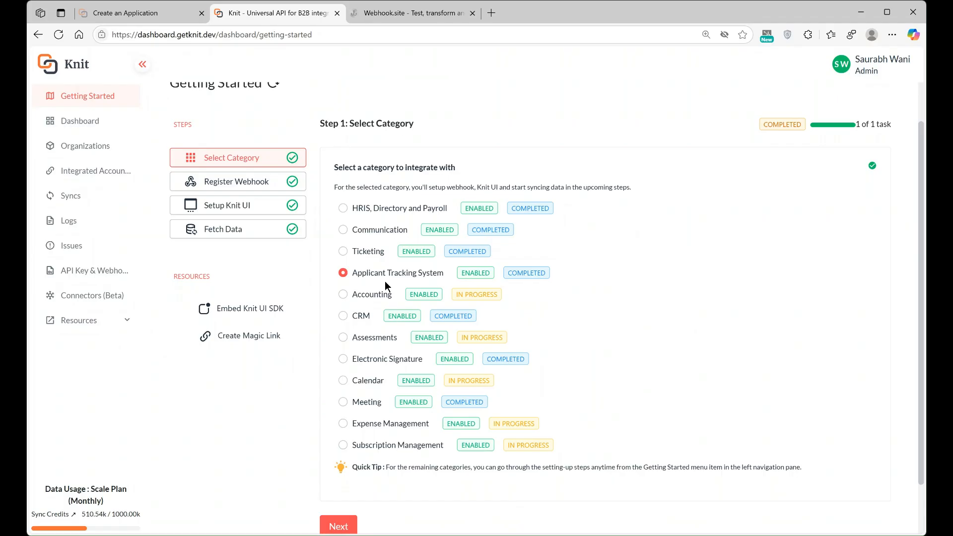
scroll(385, 281, down, 1)
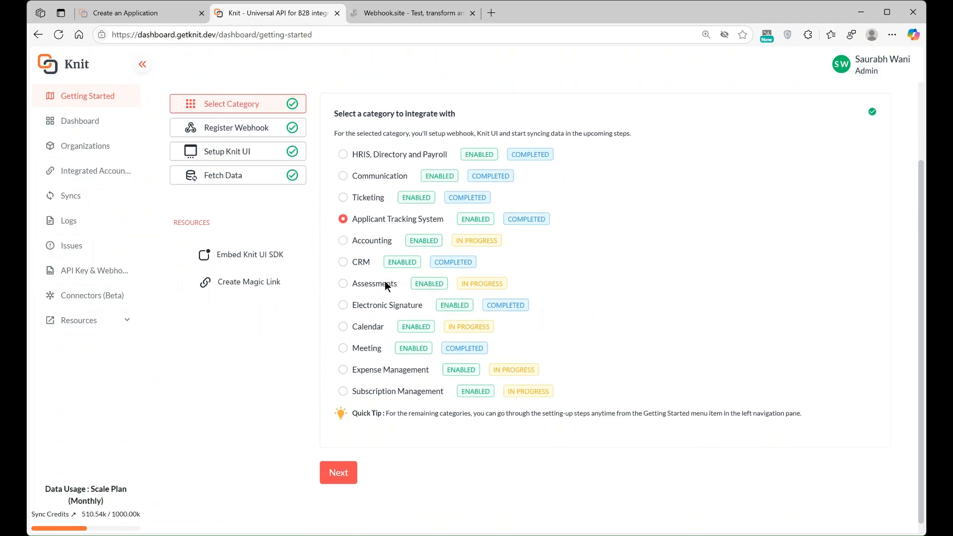
click(334, 469)
Step: In the Register Webhook step, focus the URL field and copy the unique Webhook.site URL
click(261, 122)
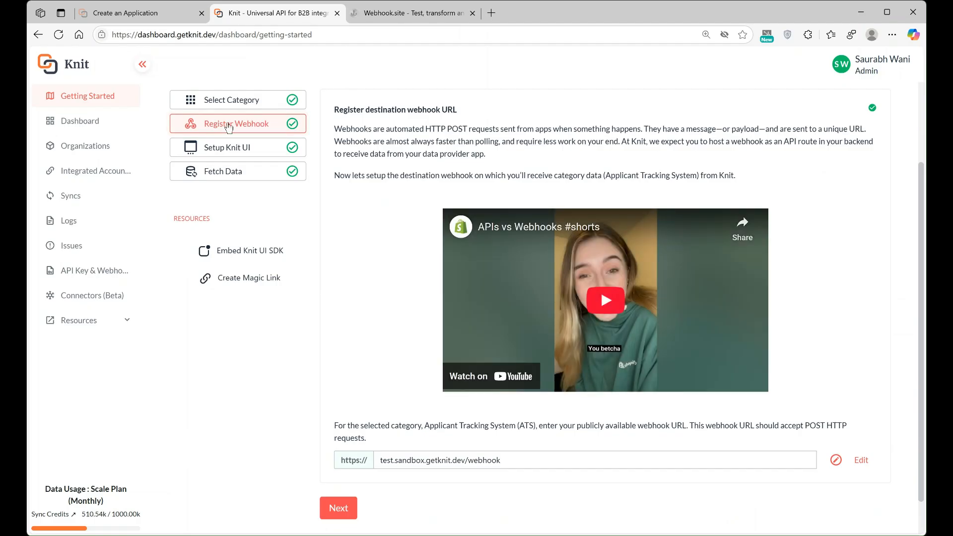
click(436, 468)
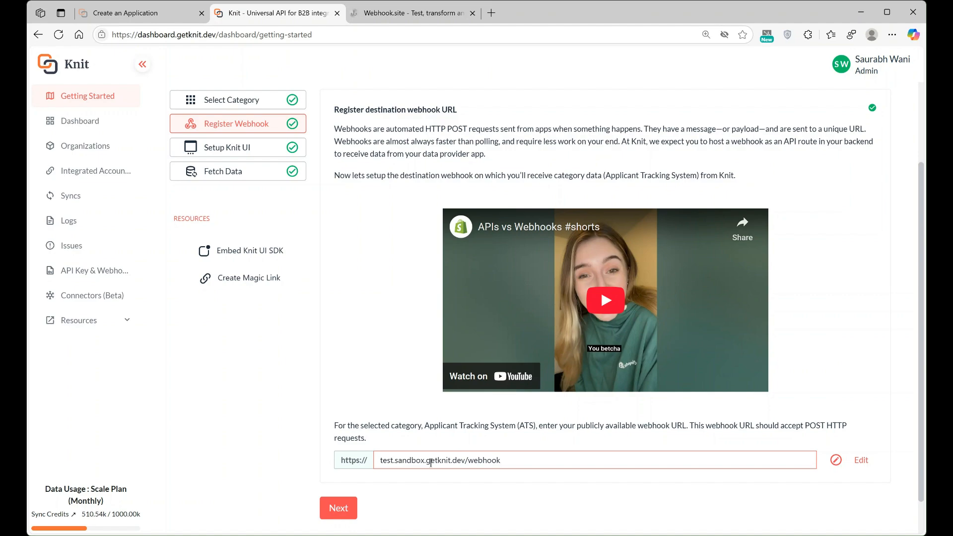
click(398, 14)
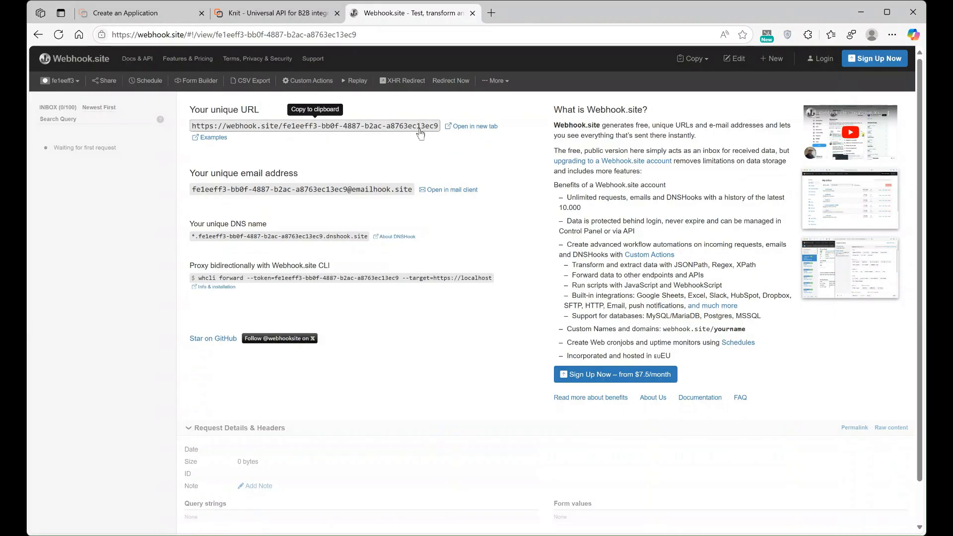
click(300, 17)
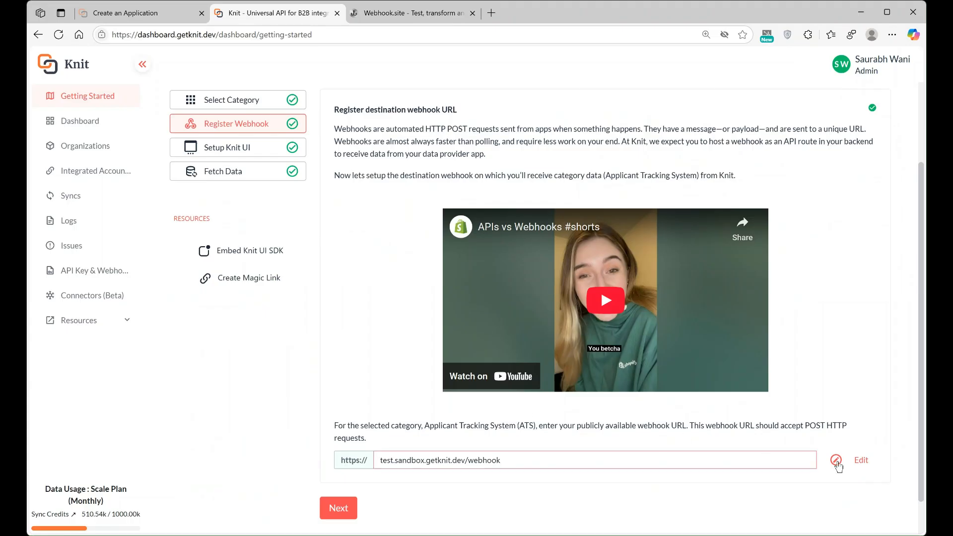
Step: Replace the registered ATS webhook address with the pasted Webhook.site URL and test it
click(854, 464)
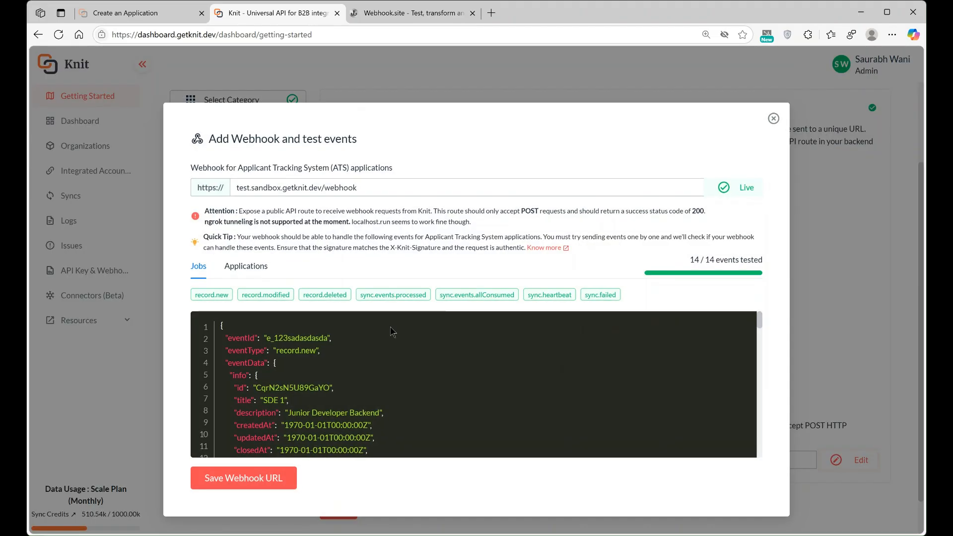
click(425, 194)
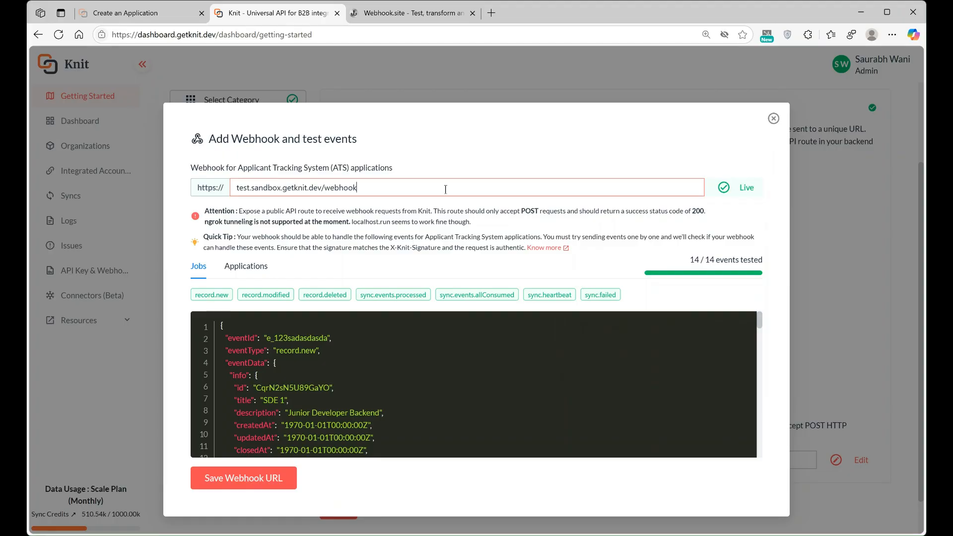
key(ctrl+a)
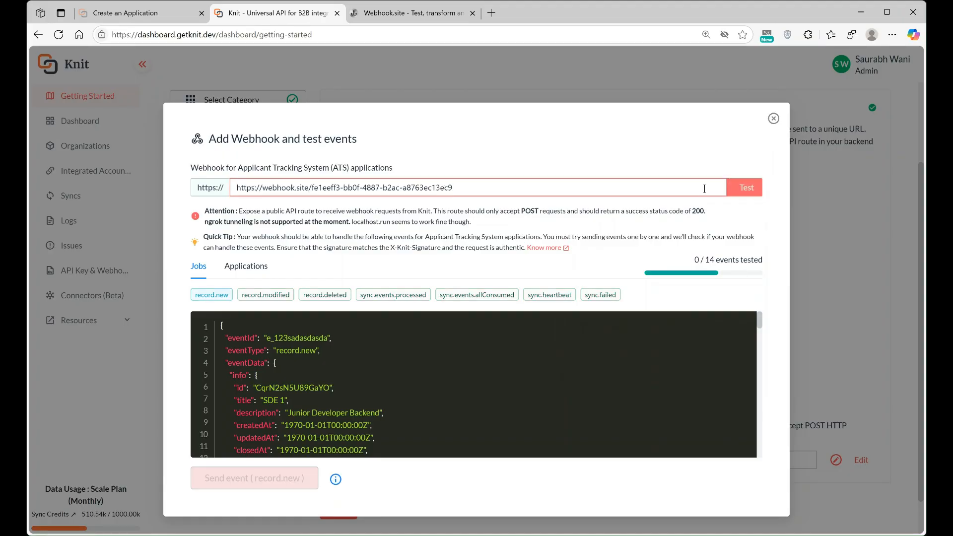
click(745, 192)
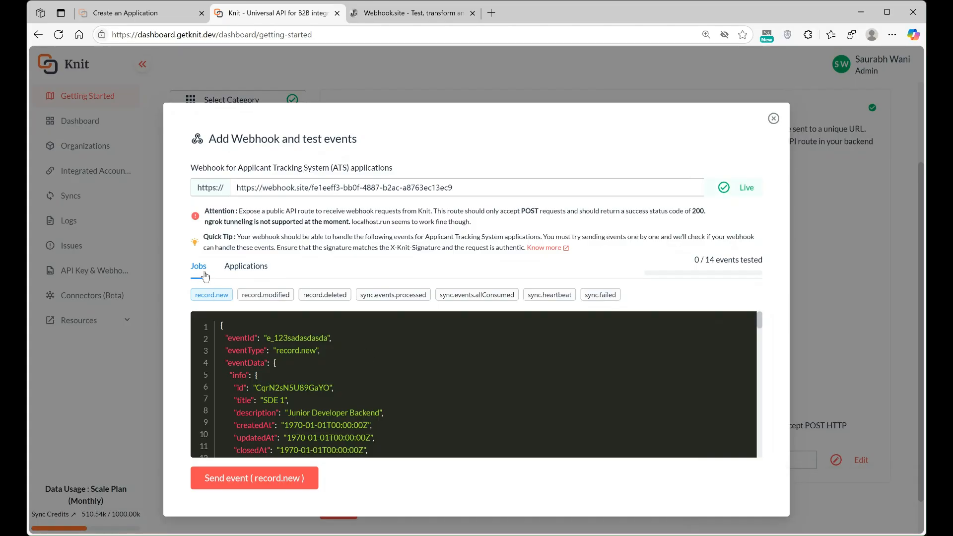
Step: Send the Jobs record.new, modified, deleted, sync.events.processed, allConsumed and heartbeat test events
click(252, 479)
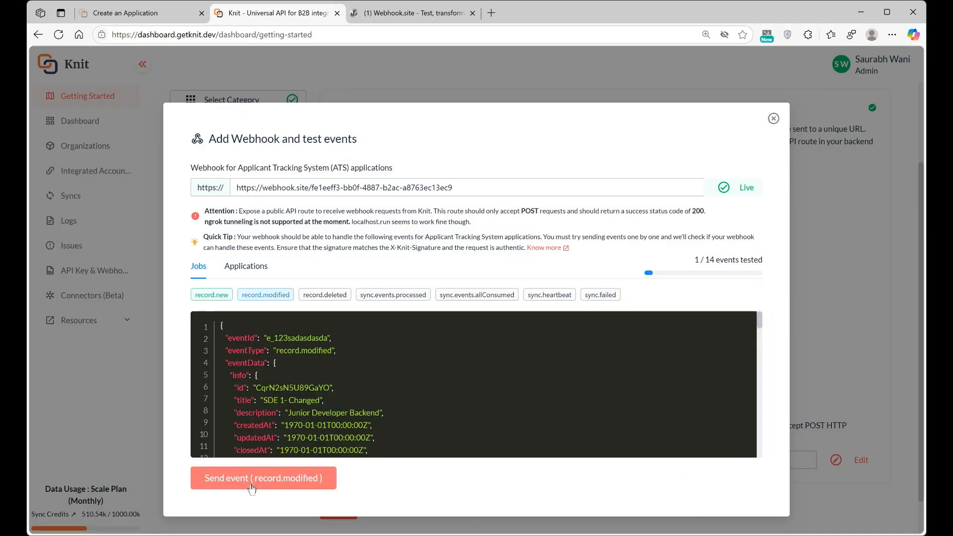
click(251, 487)
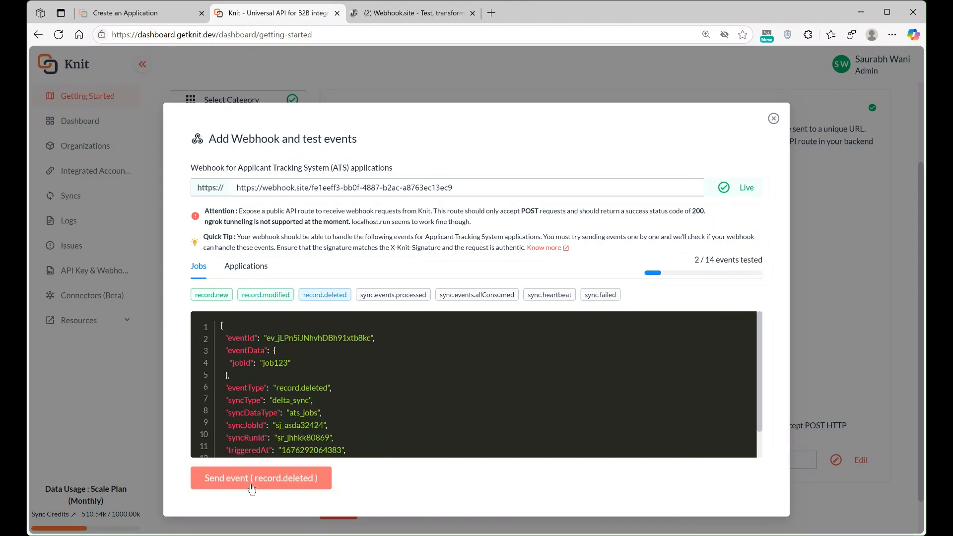
click(252, 488)
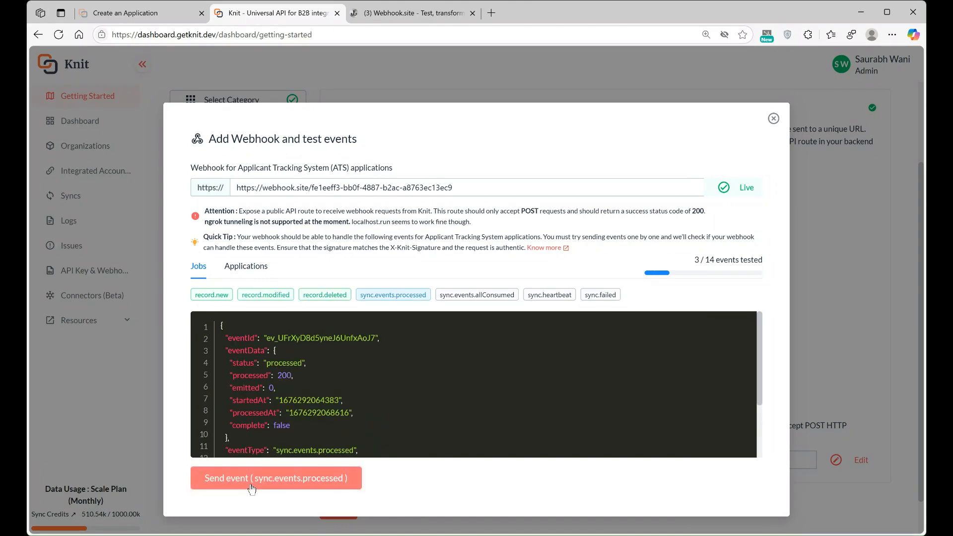
click(252, 488)
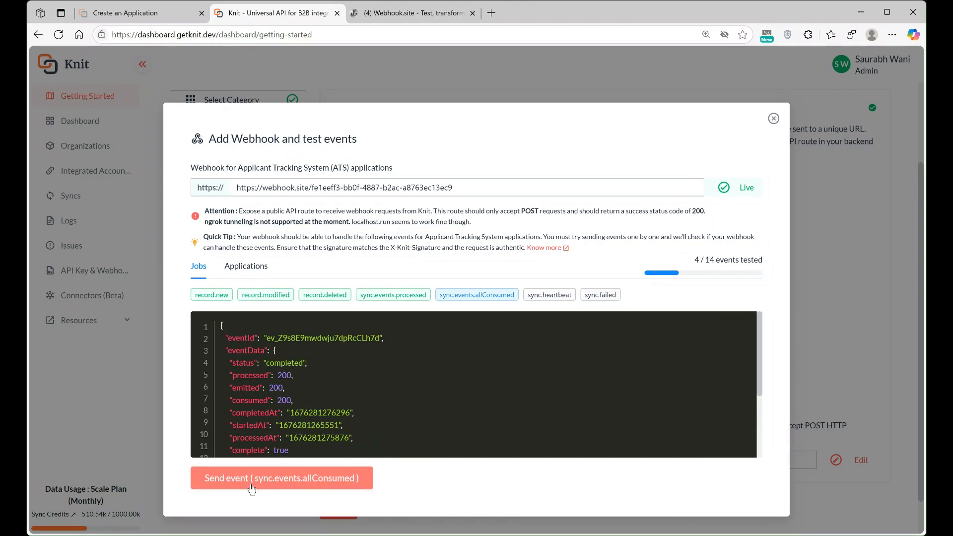
click(251, 488)
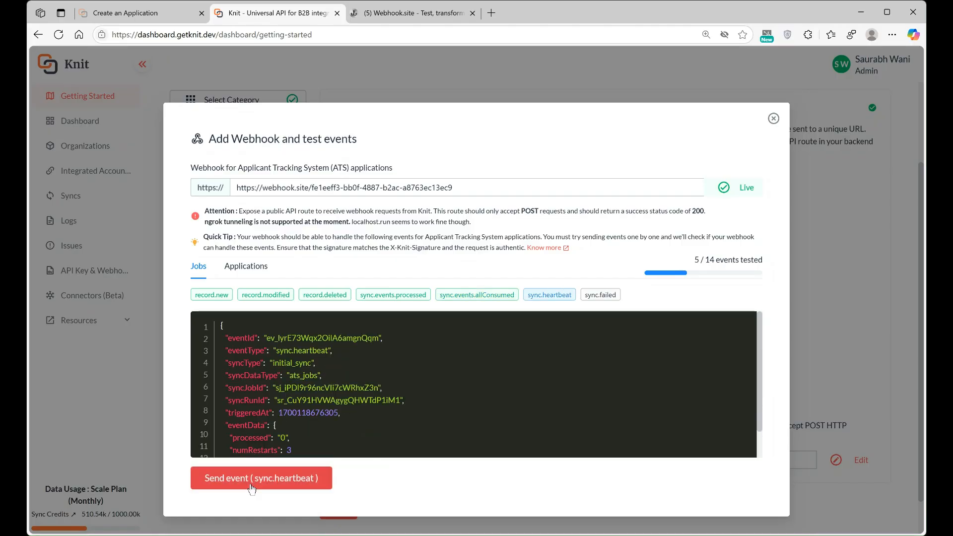
click(251, 488)
Step: Send the Jobs sync.failed and all seven Applications test events until 14 of 14 are tested
click(252, 488)
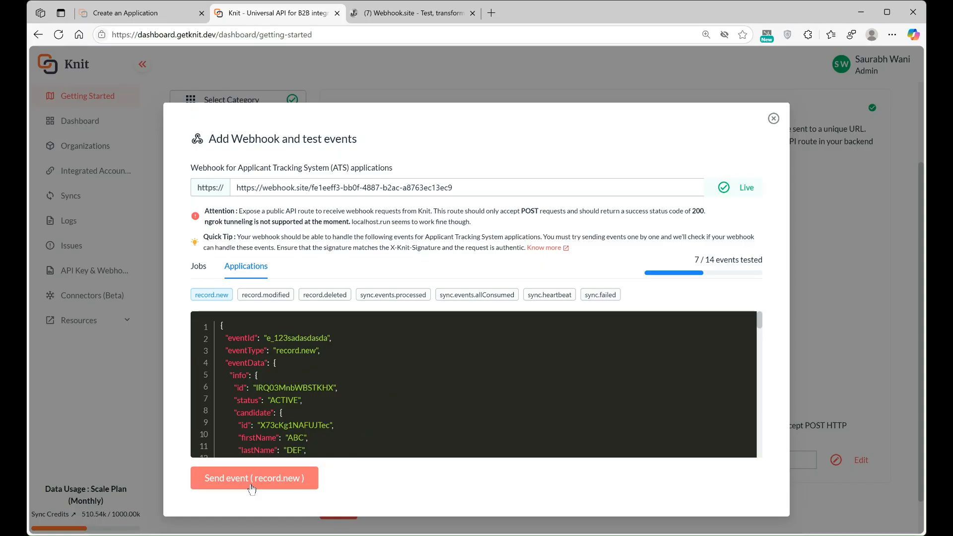
click(252, 488)
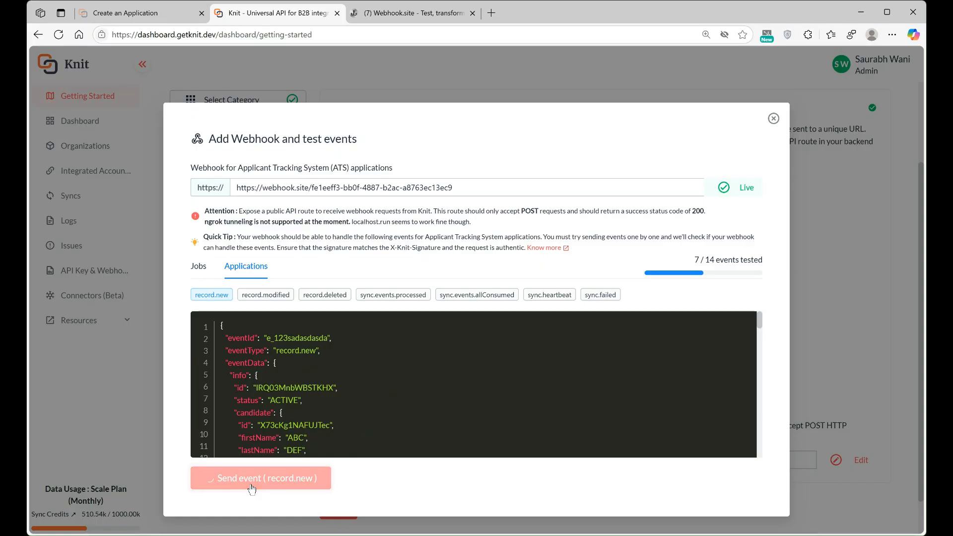
click(252, 489)
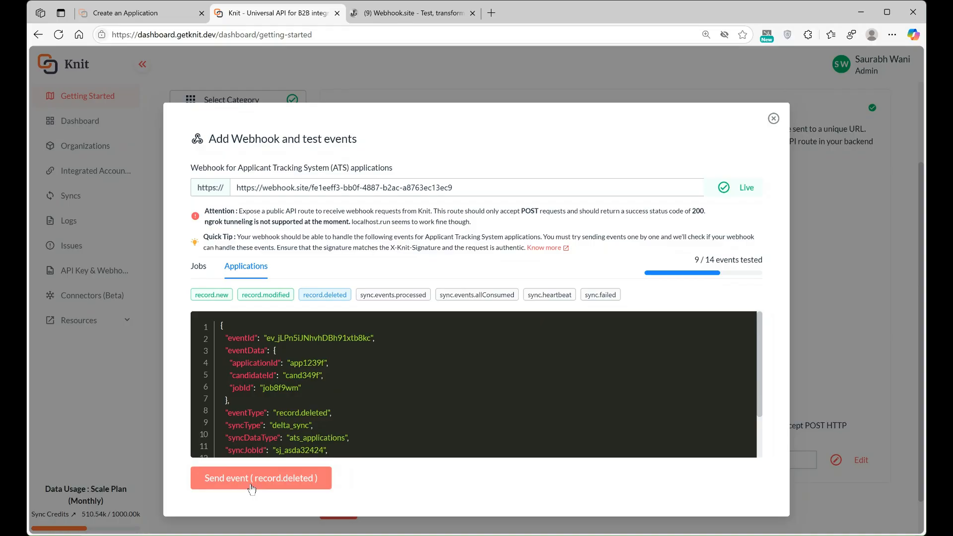
click(251, 488)
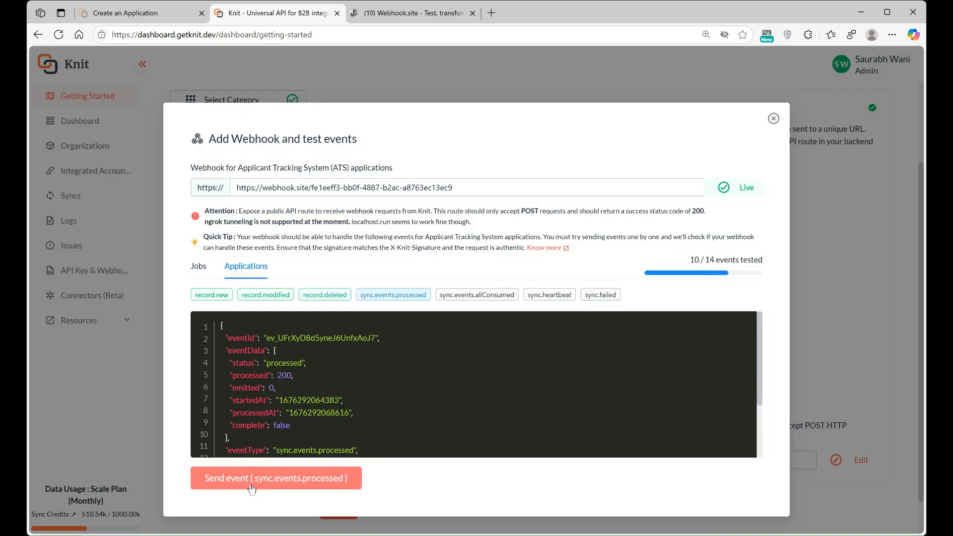
click(252, 488)
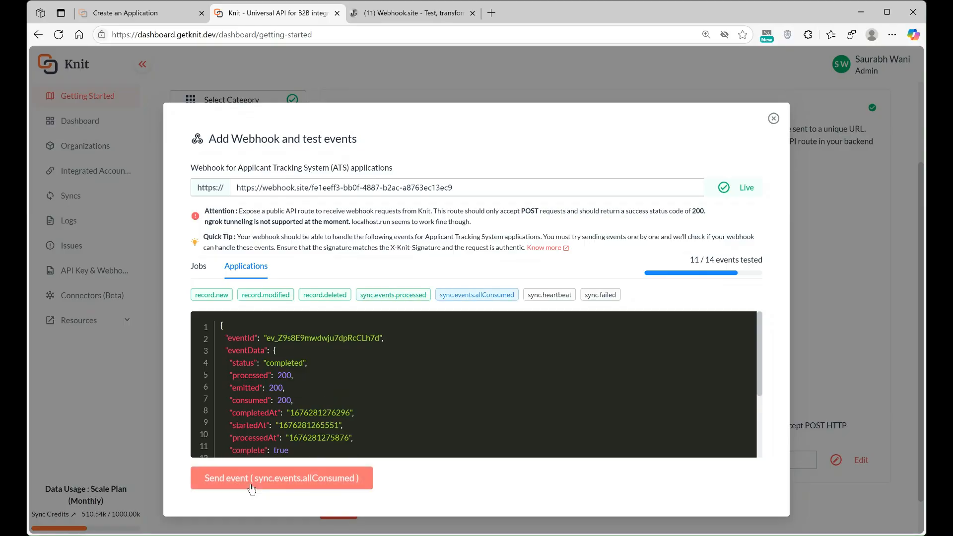
click(252, 488)
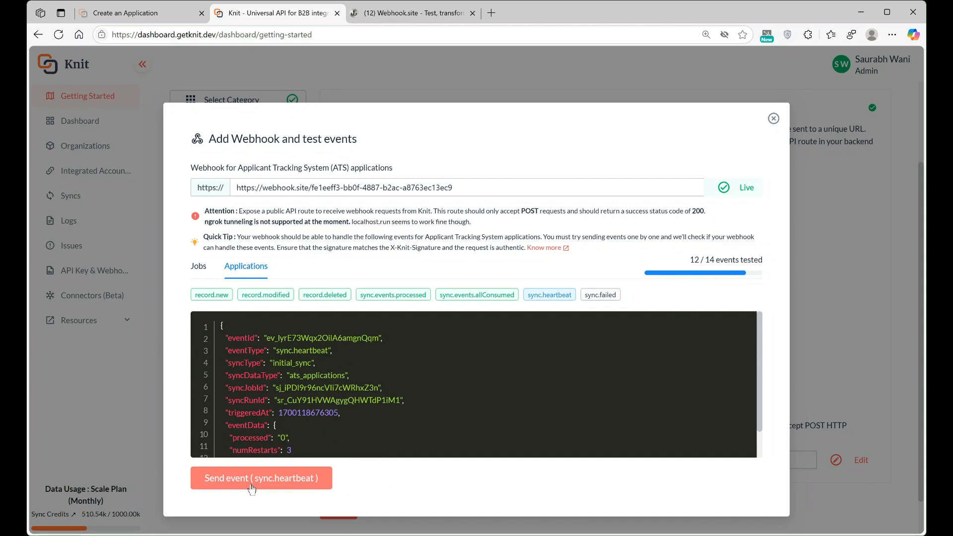
click(252, 488)
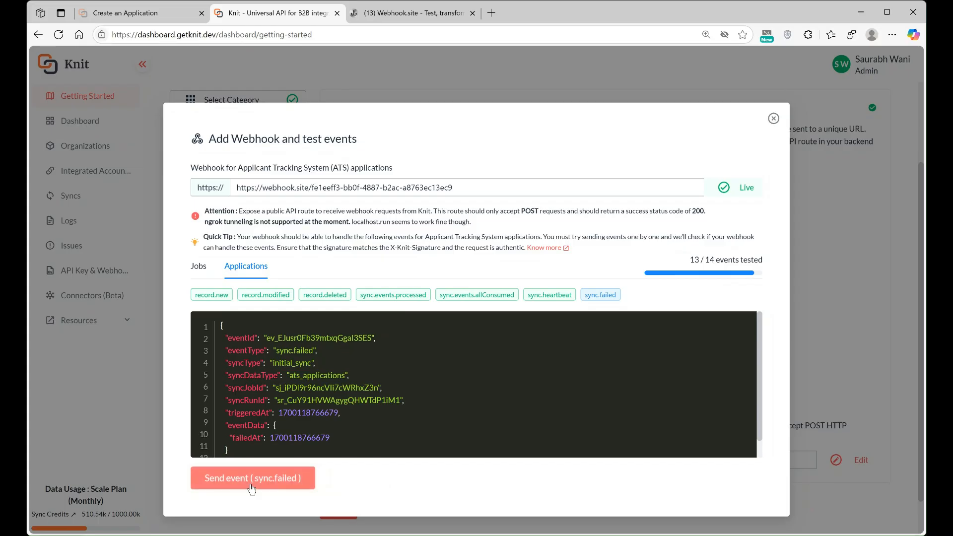
click(280, 487)
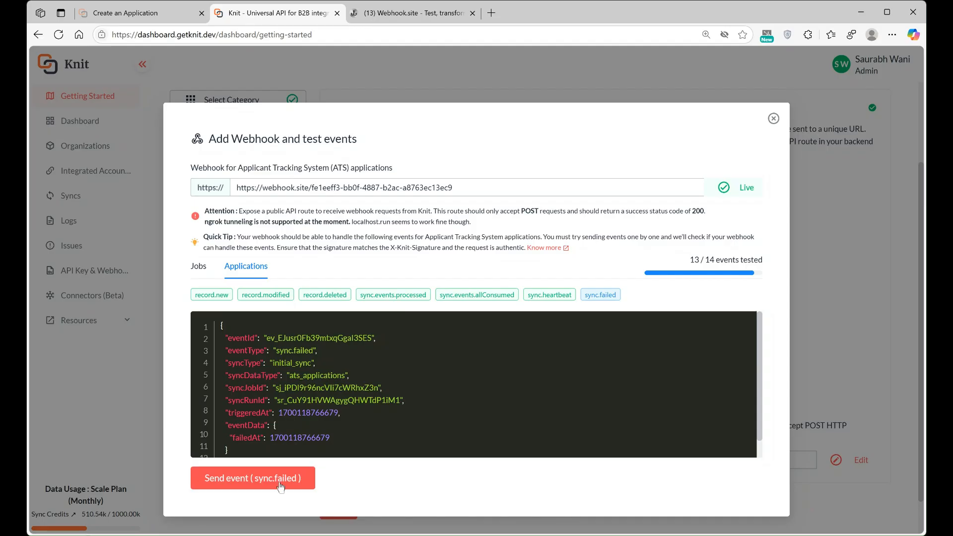
click(276, 488)
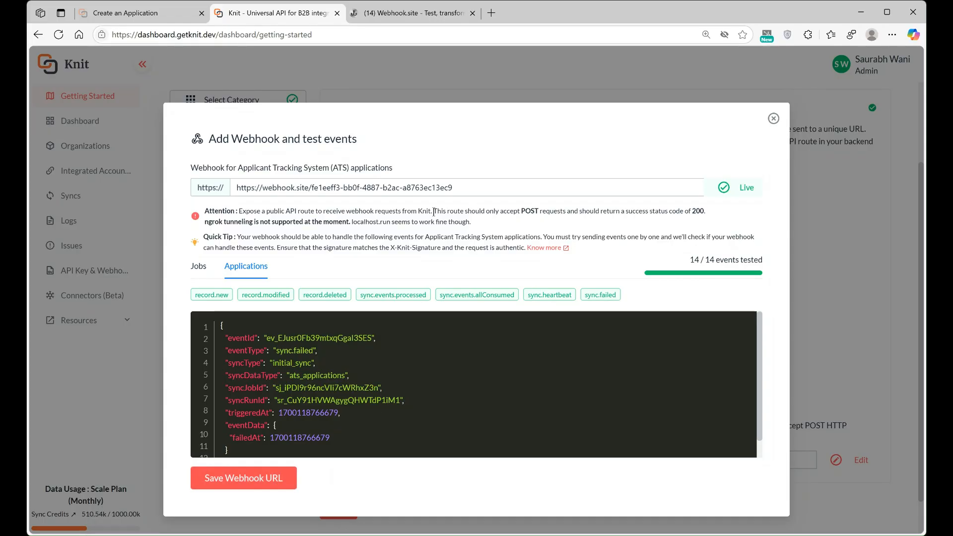
Step: Open the newest received sync.failed request in the Webhook.site inbox
drag(434, 212, 719, 211)
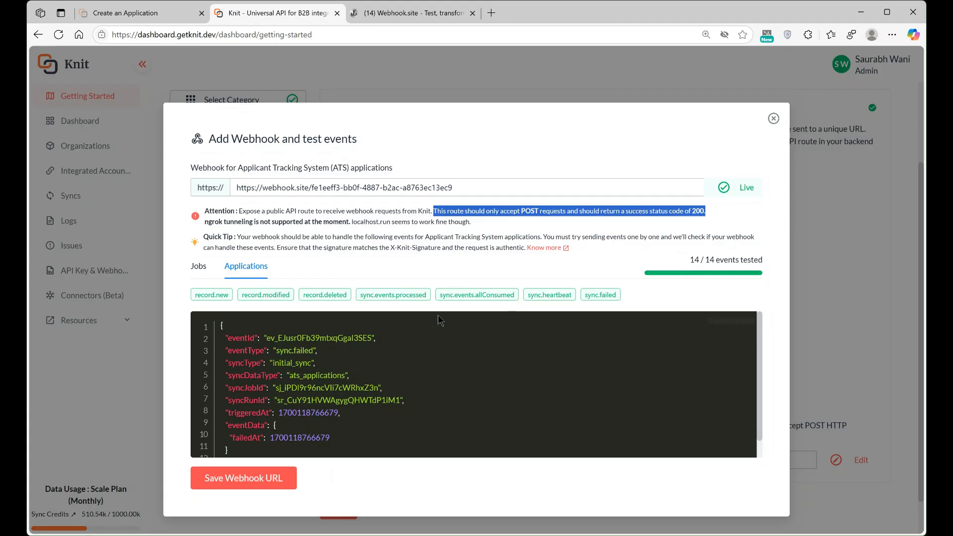
click(437, 14)
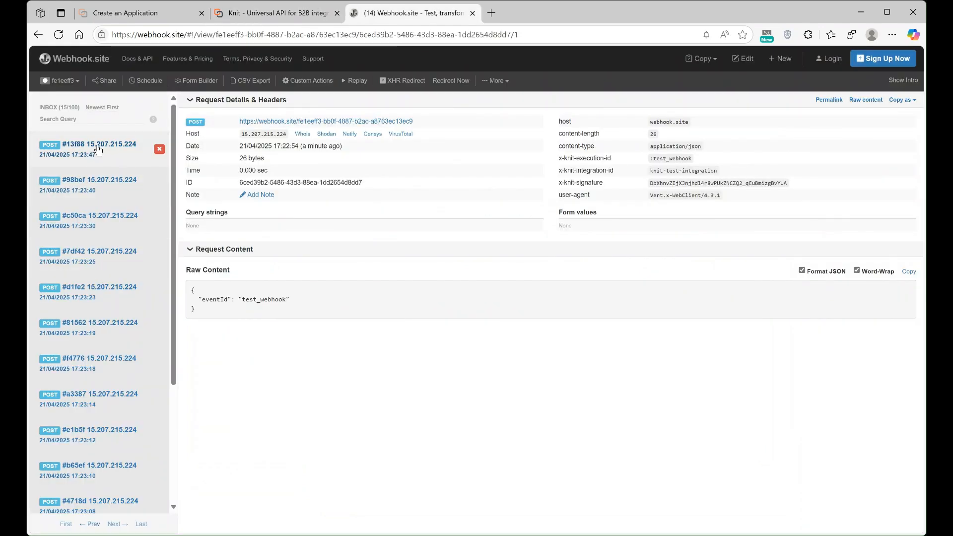
click(98, 150)
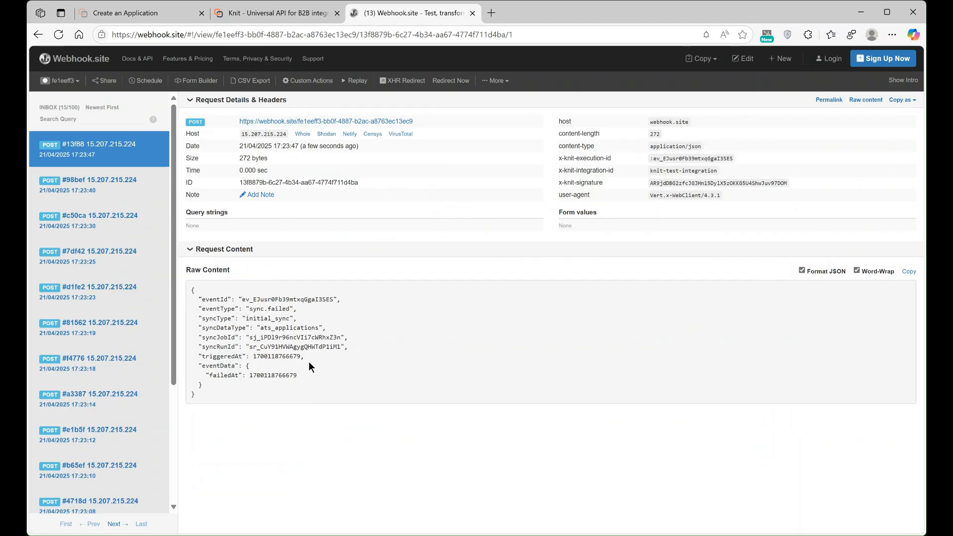
Step: Save the Webhook.site URL as the ATS webhook and continue to Setup Knit UI
click(283, 14)
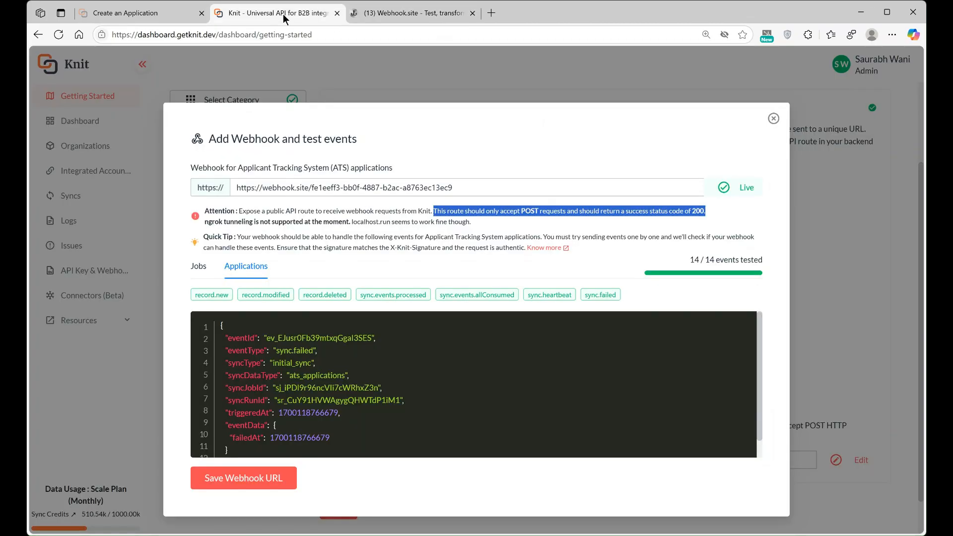
click(253, 479)
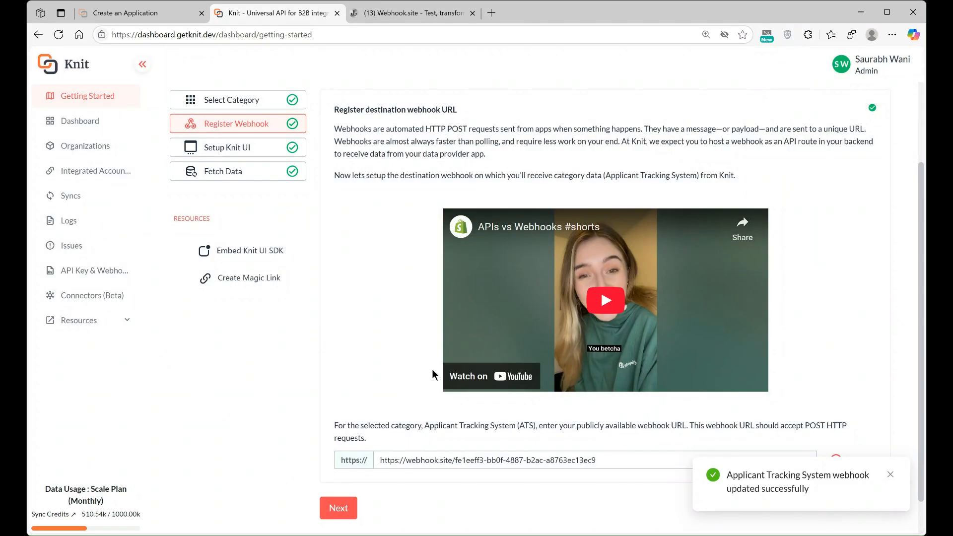
scroll(433, 369, down, 2)
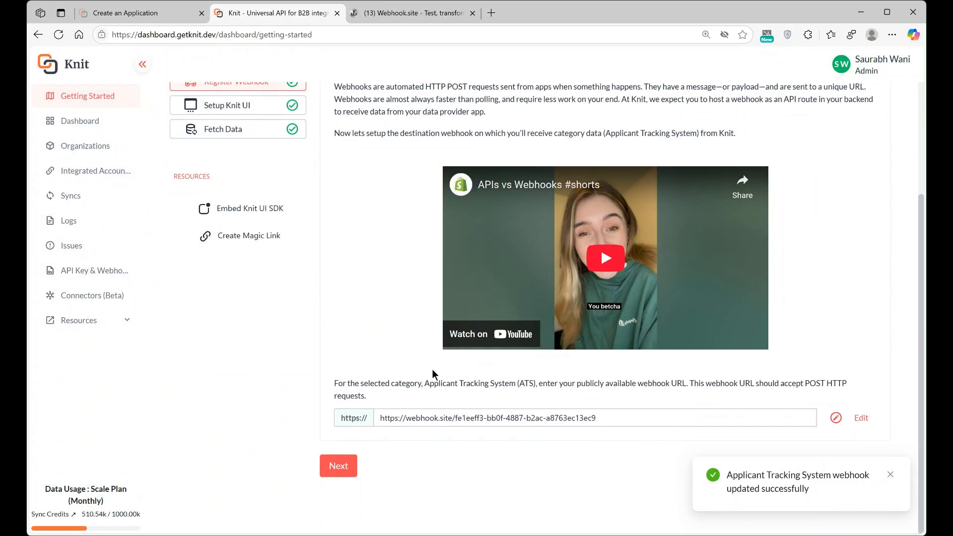
click(440, 422)
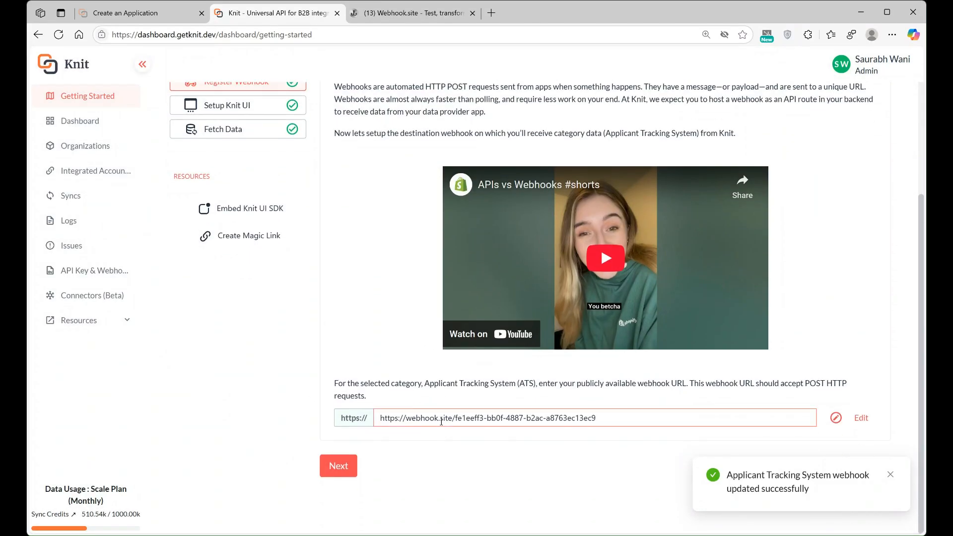
click(340, 465)
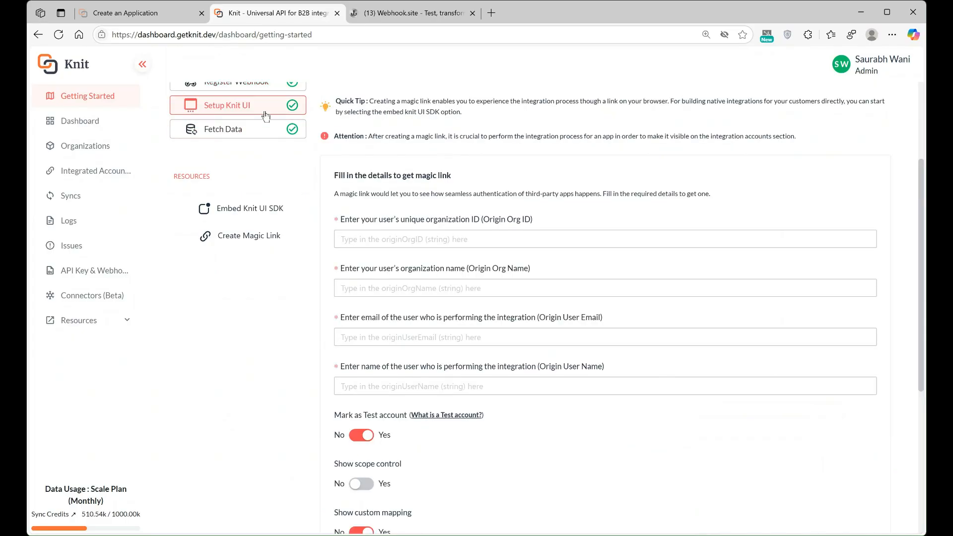
Step: Show the Embed Knit UI SDK guide and read through the API key and backend and frontend code
scroll(476, 205, up, 1)
scroll(475, 205, up, 3)
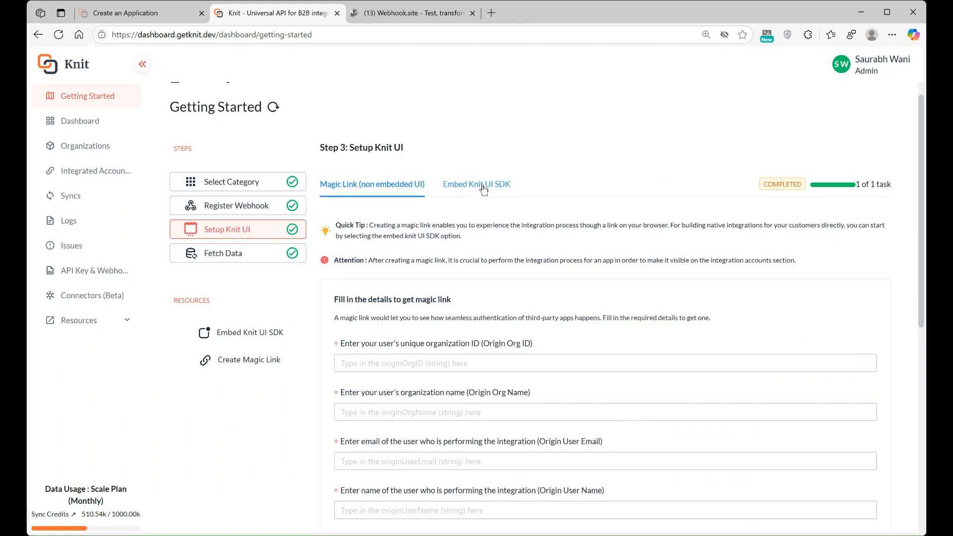
click(483, 186)
scroll(520, 326, down, 2)
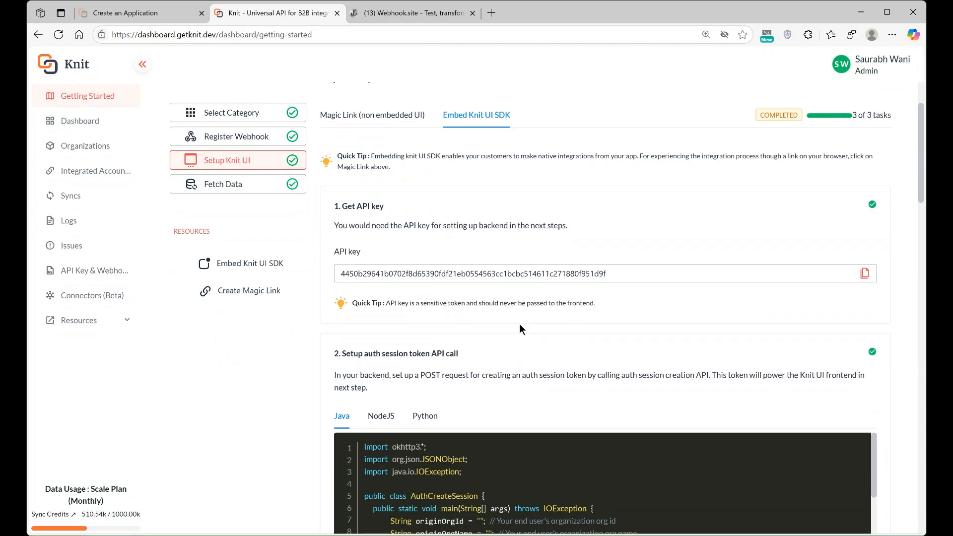
scroll(520, 329, down, 2)
scroll(520, 329, down, 2)
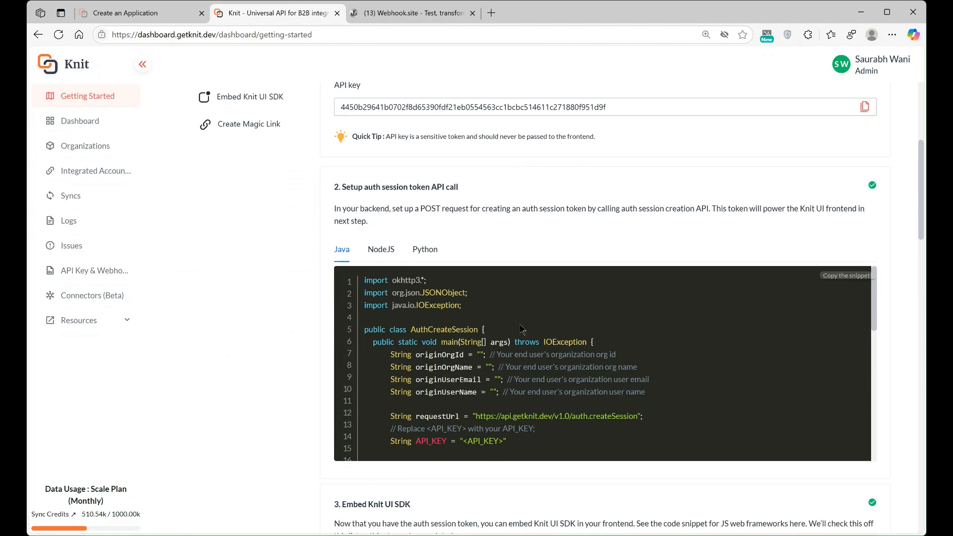
scroll(521, 329, up, 1)
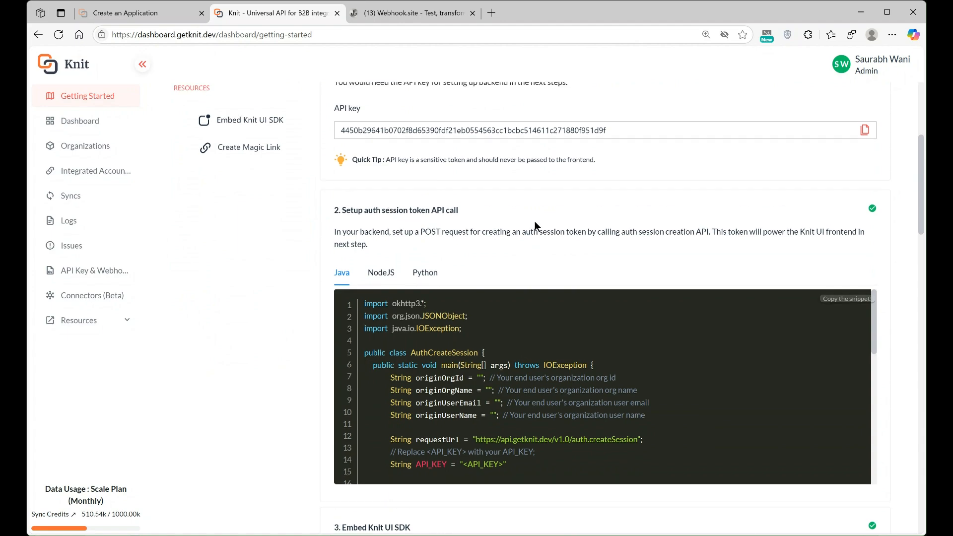
scroll(534, 332, down, 2)
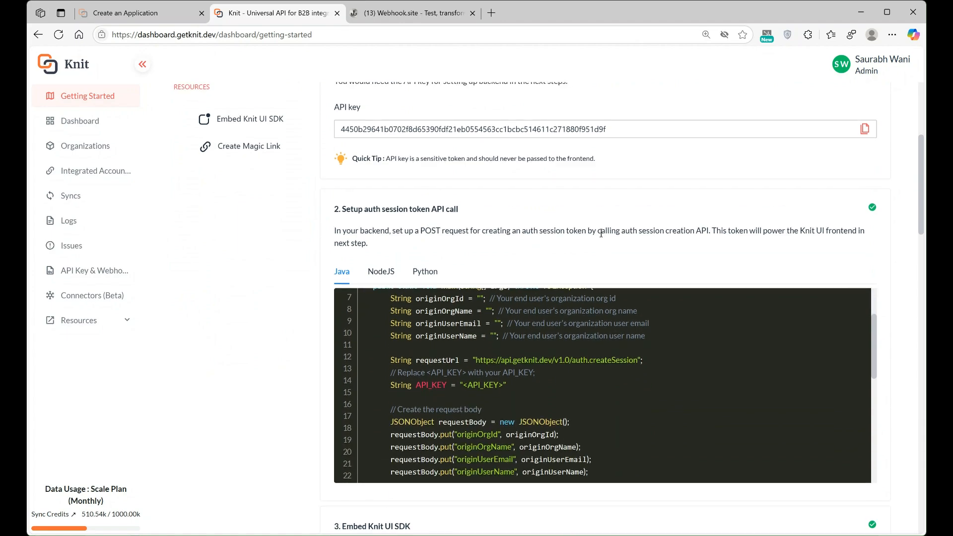
scroll(588, 248, down, 3)
scroll(584, 386, down, 3)
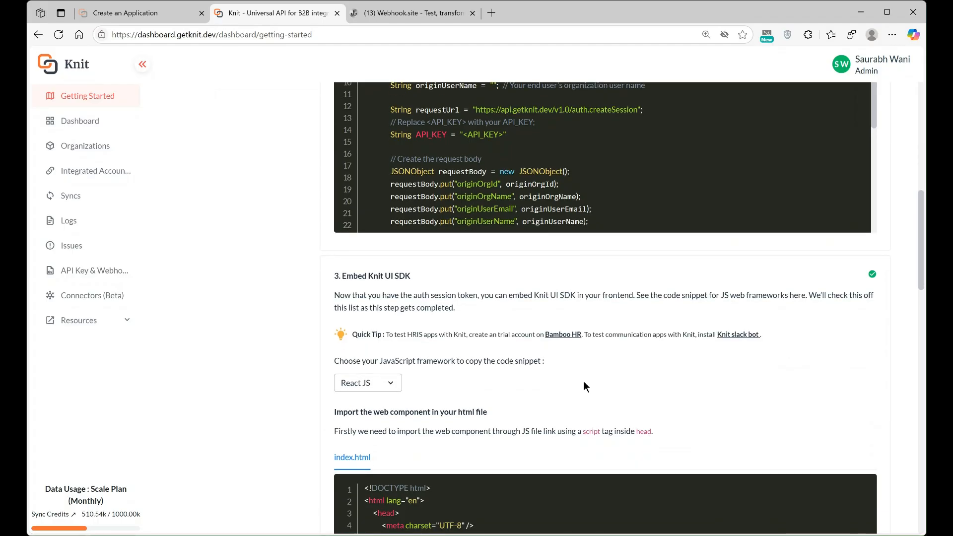
scroll(584, 387, down, 3)
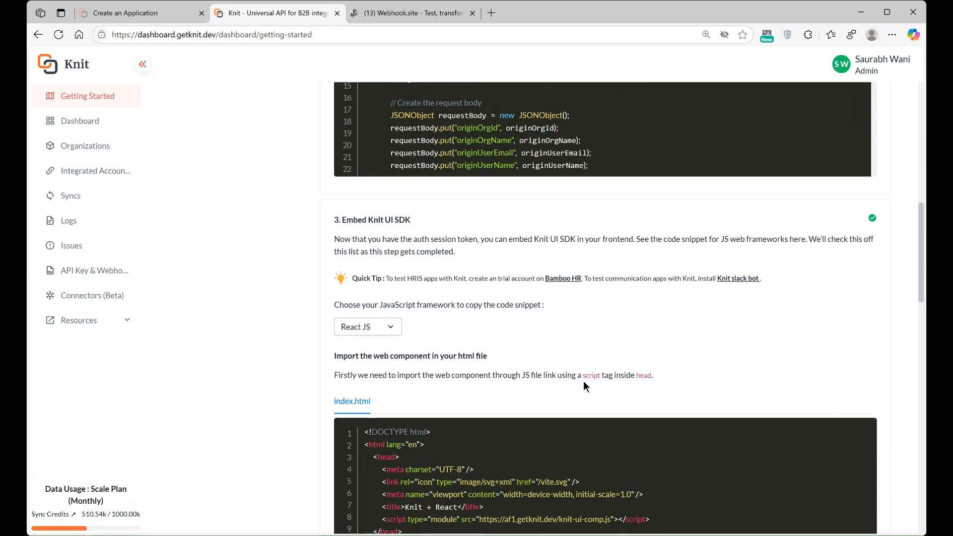
scroll(584, 384, down, 3)
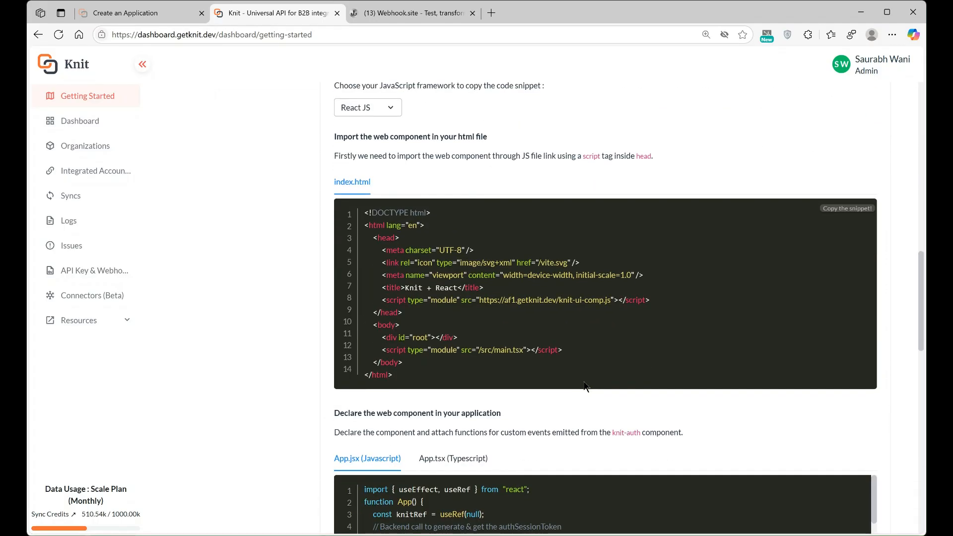
scroll(584, 386, down, 1)
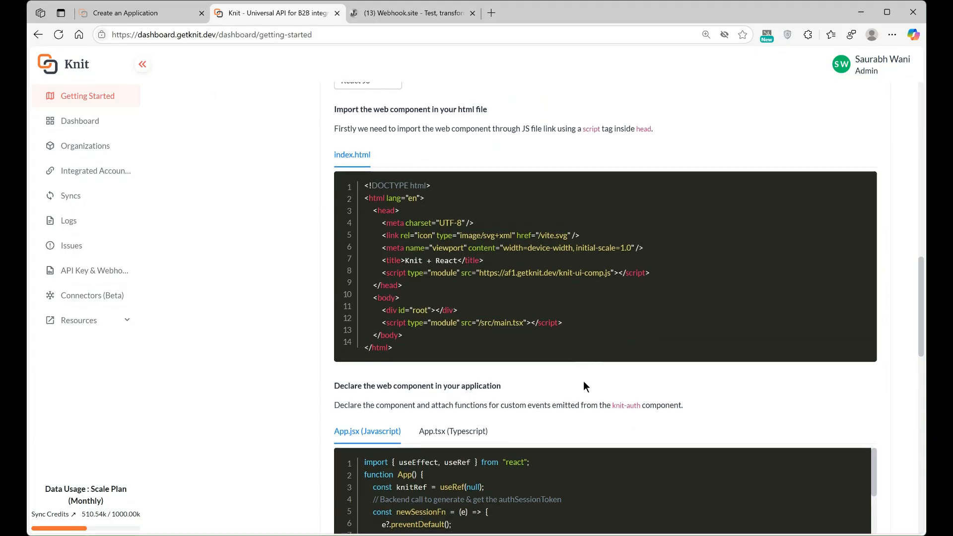
scroll(584, 387, down, 1)
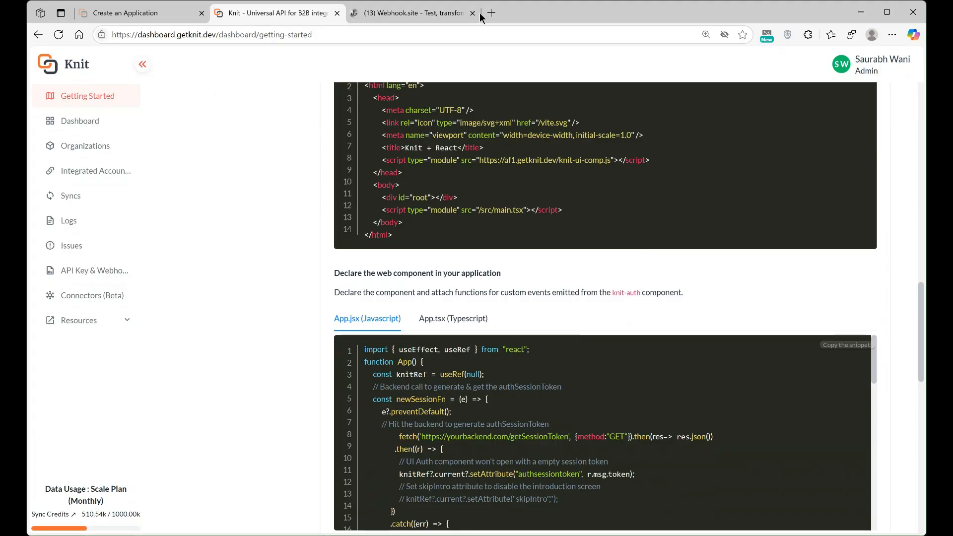
scroll(456, 87, up, 18)
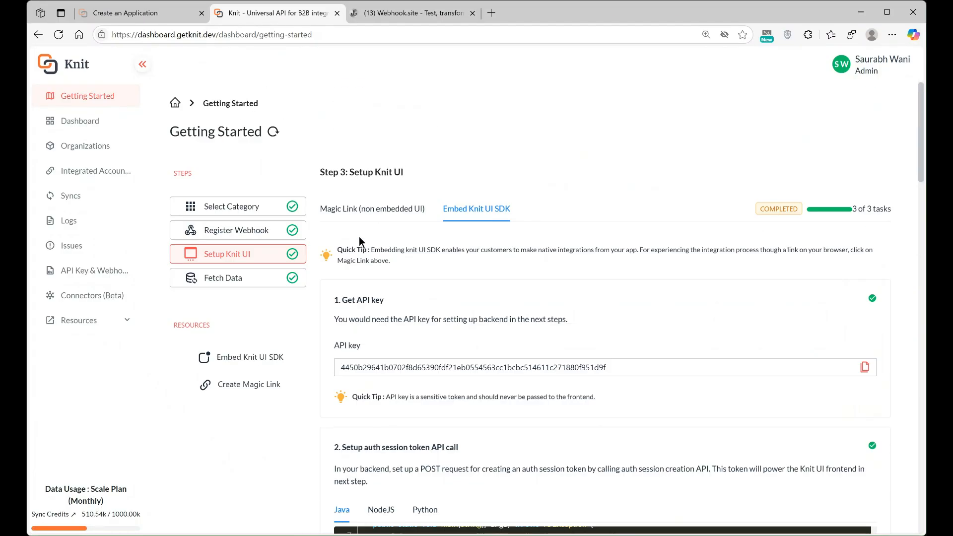
Step: Enter Test 123 as Org ID and Org Name, plus a sample e-mail and user name
click(363, 207)
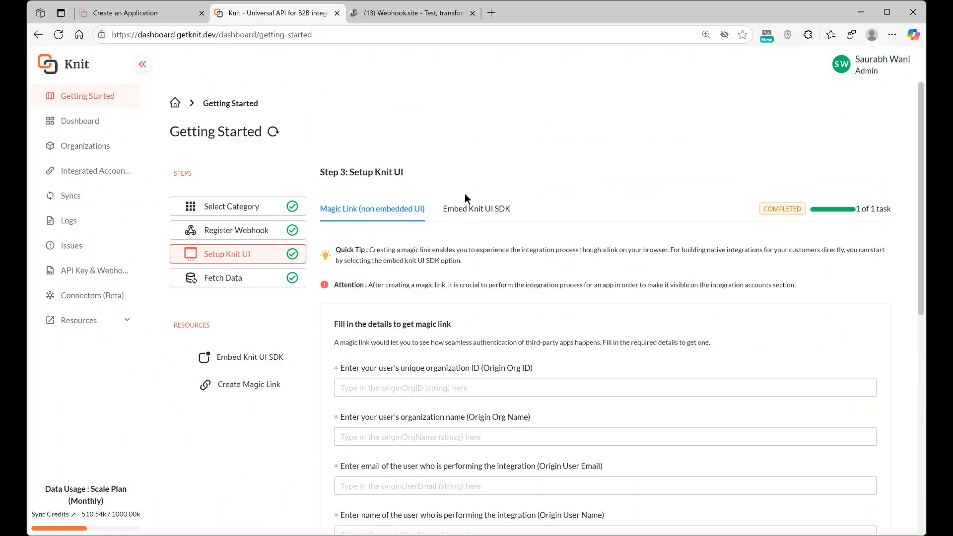
scroll(474, 299, down, 2)
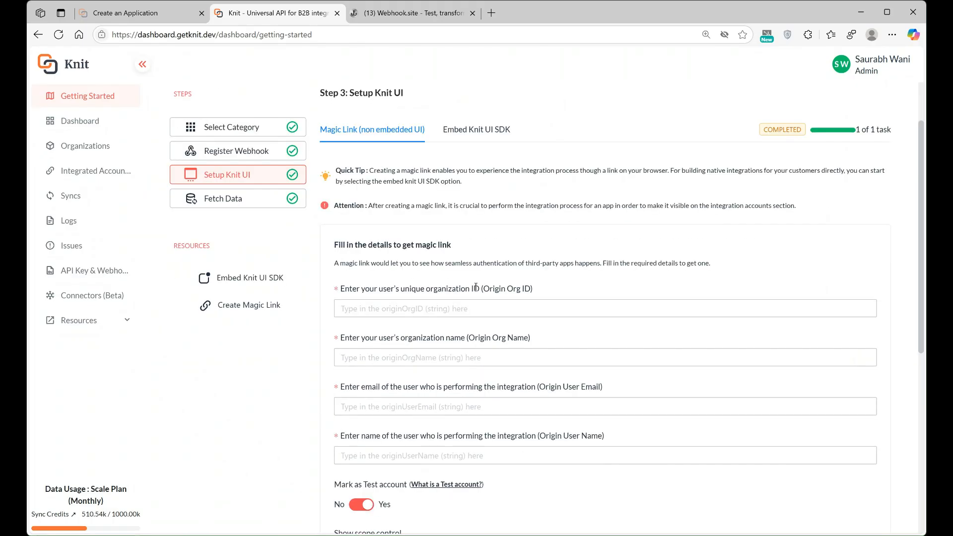
click(475, 299)
text(Tes)
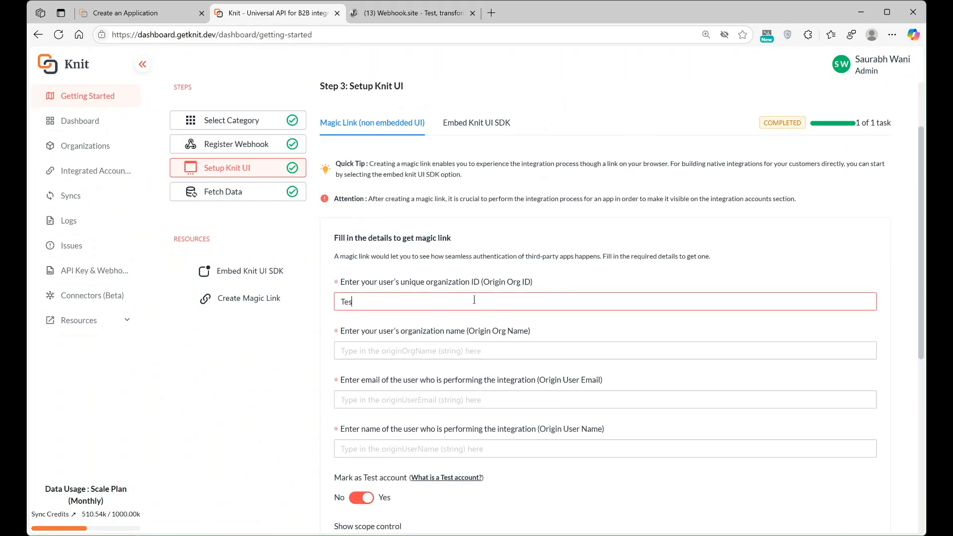
text(t 123)
key(Tab)
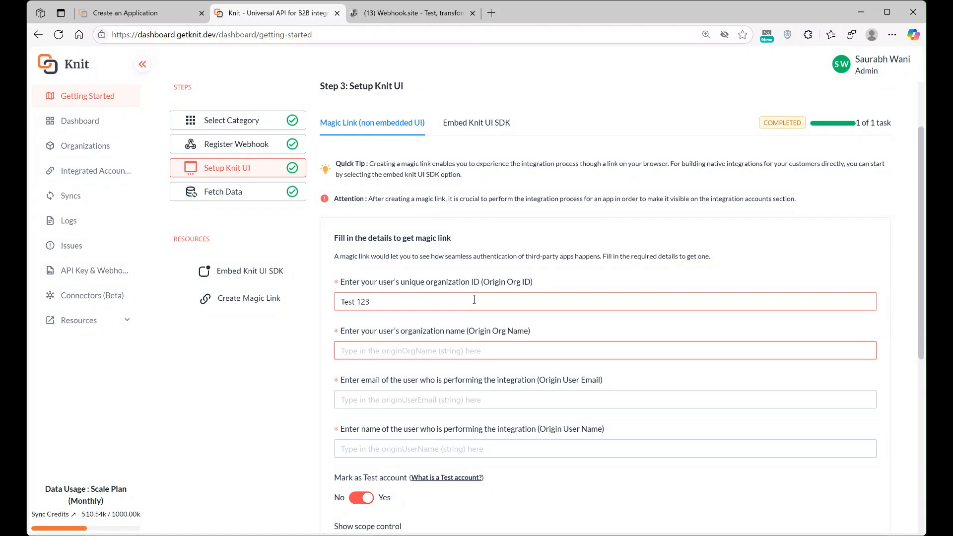
text(Test 123)
key(Tab)
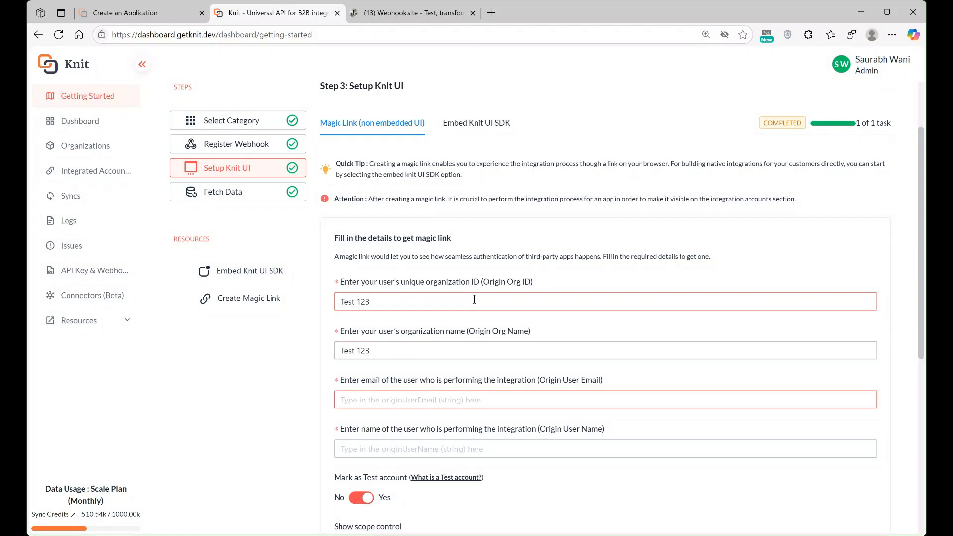
text(abc@abc.com)
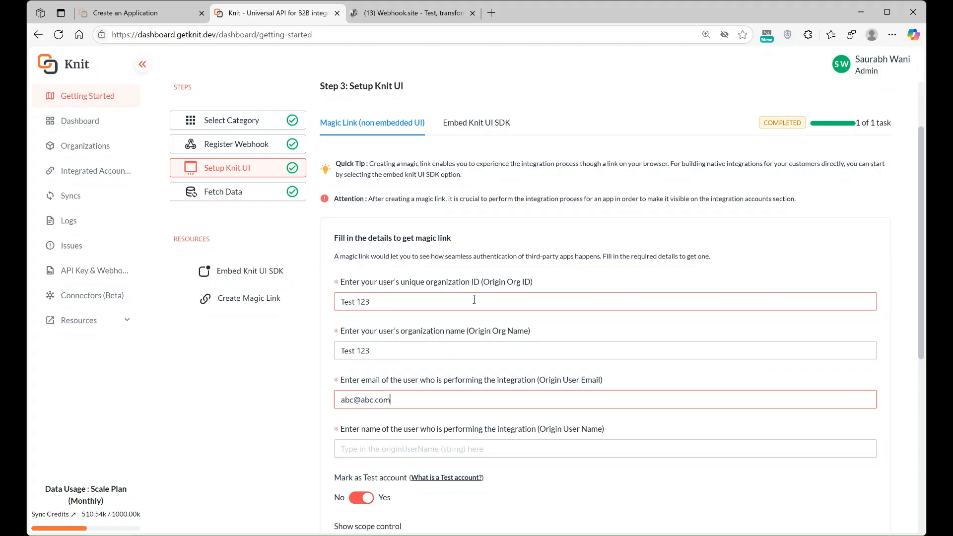
key(Tab)
text(ABC)
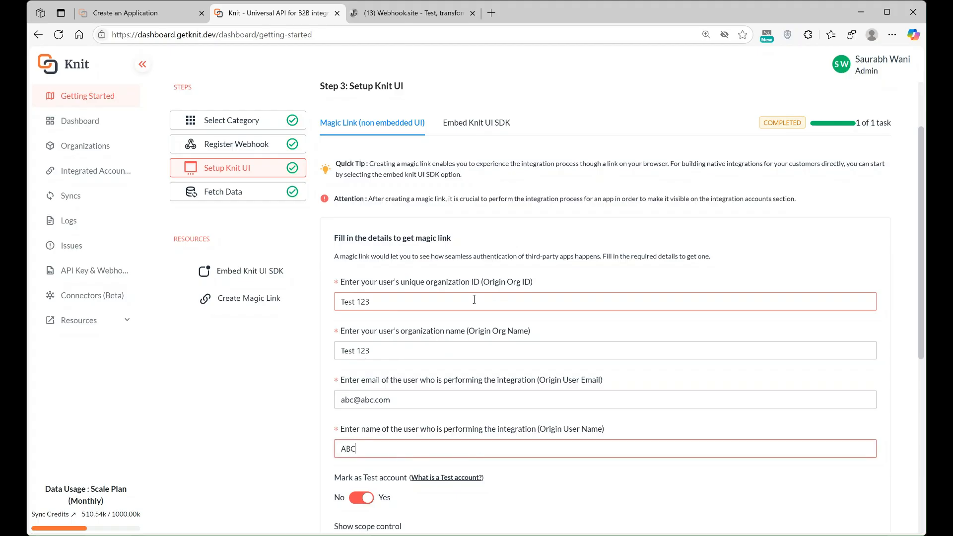
scroll(447, 303, down, 4)
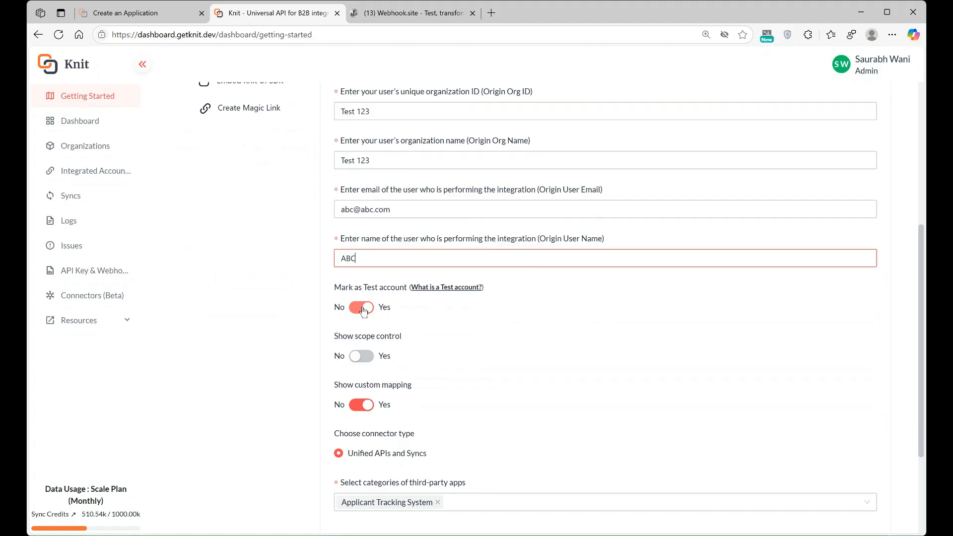
Step: Switch off custom mapping, generate the magic link and integration ID, and copy the link
scroll(364, 311, down, 1)
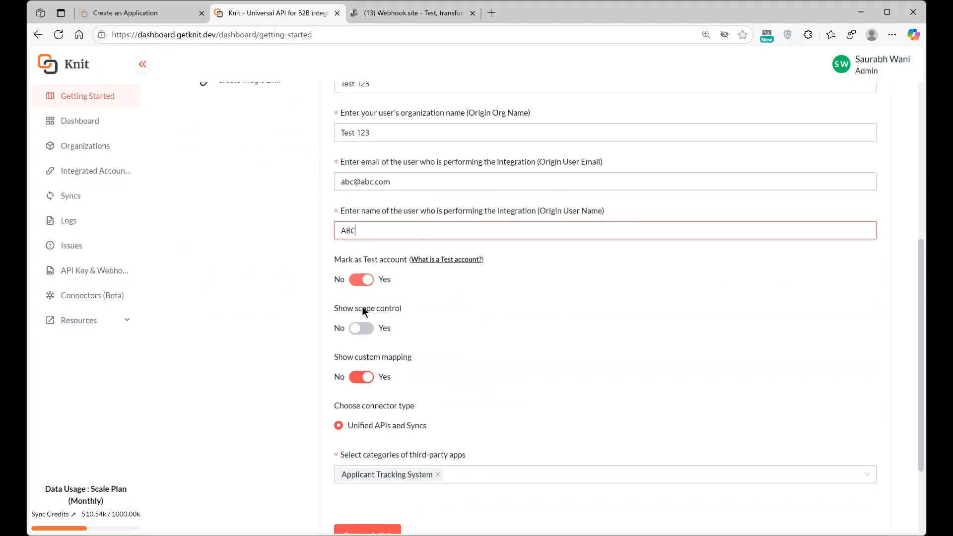
click(359, 381)
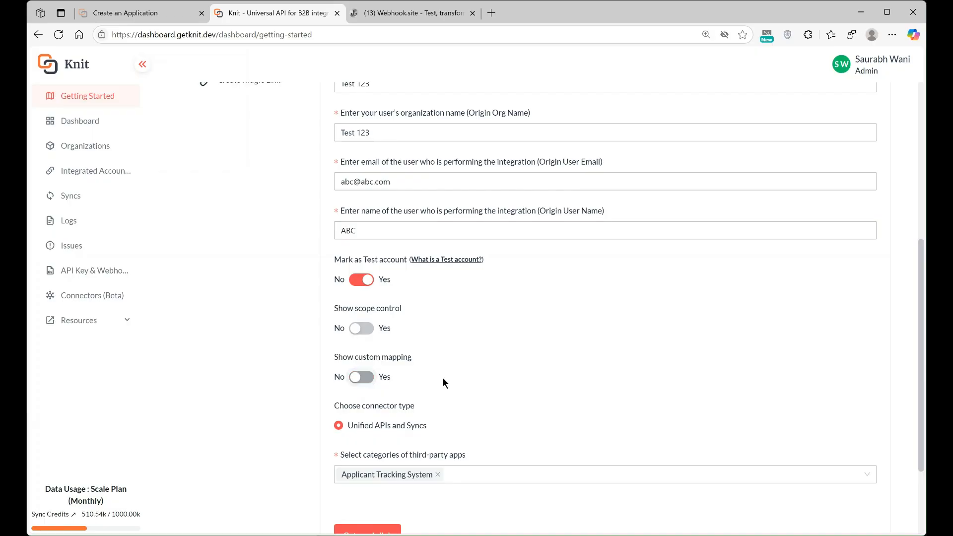
scroll(443, 377, down, 3)
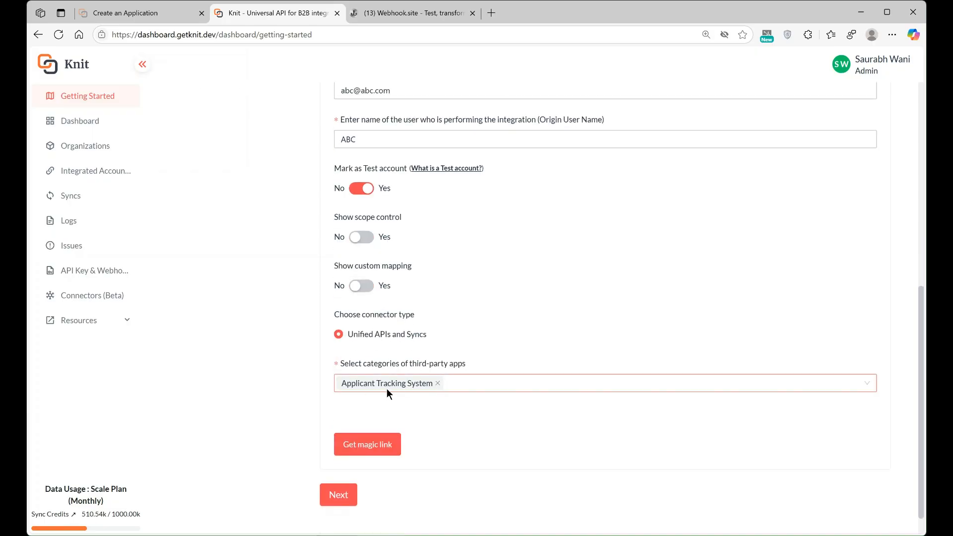
scroll(408, 401, down, 1)
click(365, 417)
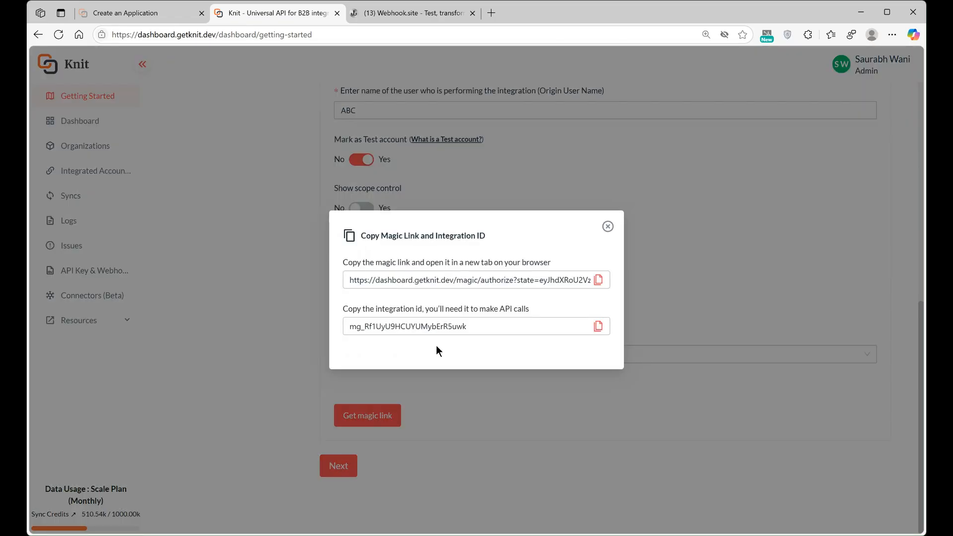
click(599, 279)
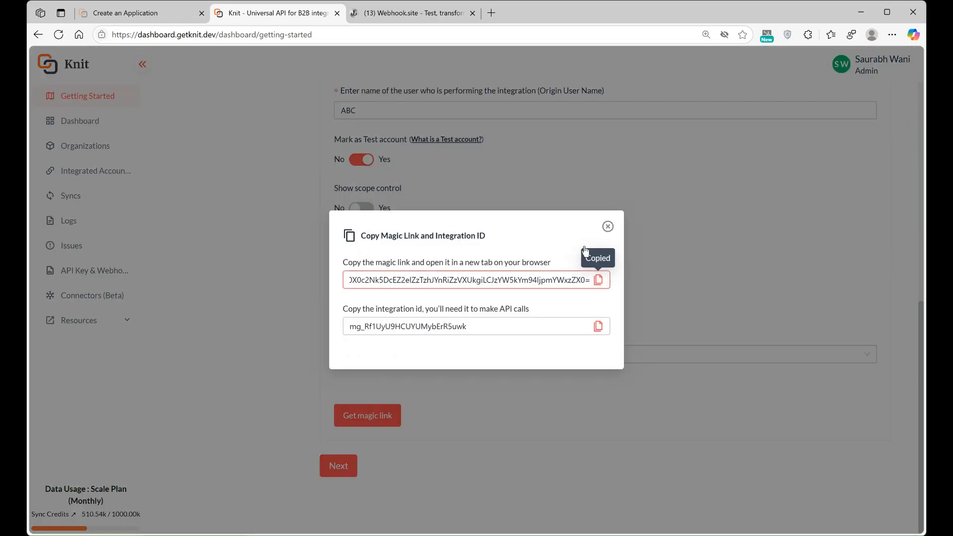
Step: Load the copied magic link in a new browser tab and accept the terms
click(491, 13)
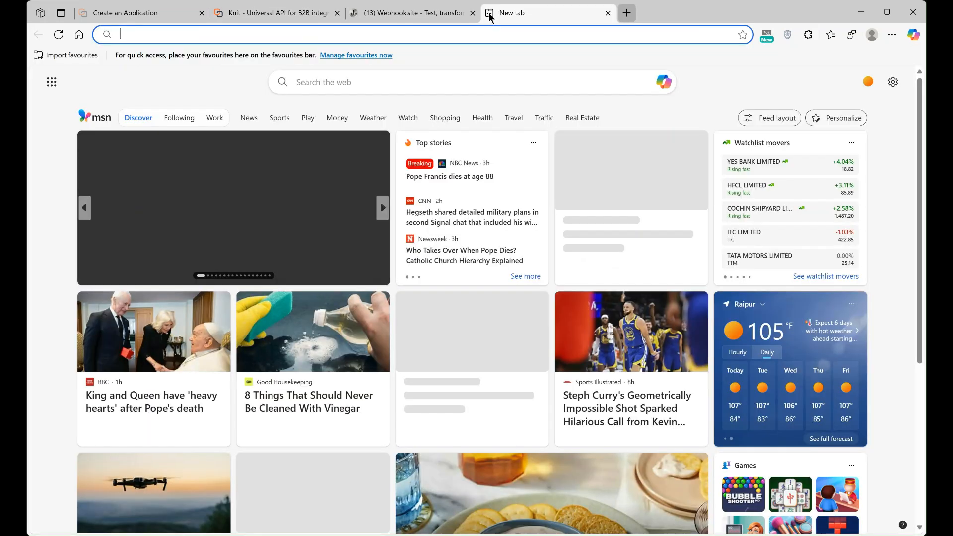
key(ctrl+v)
key(Return)
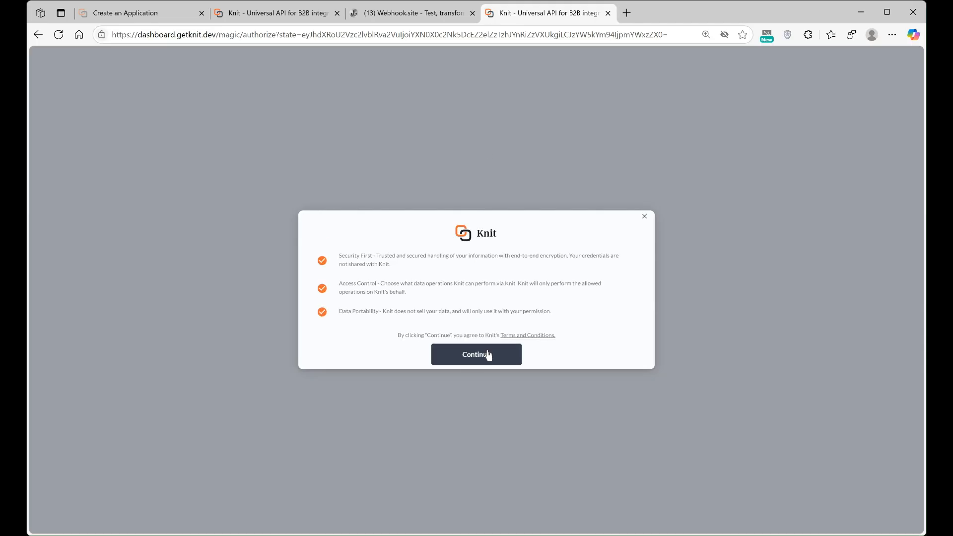
click(488, 355)
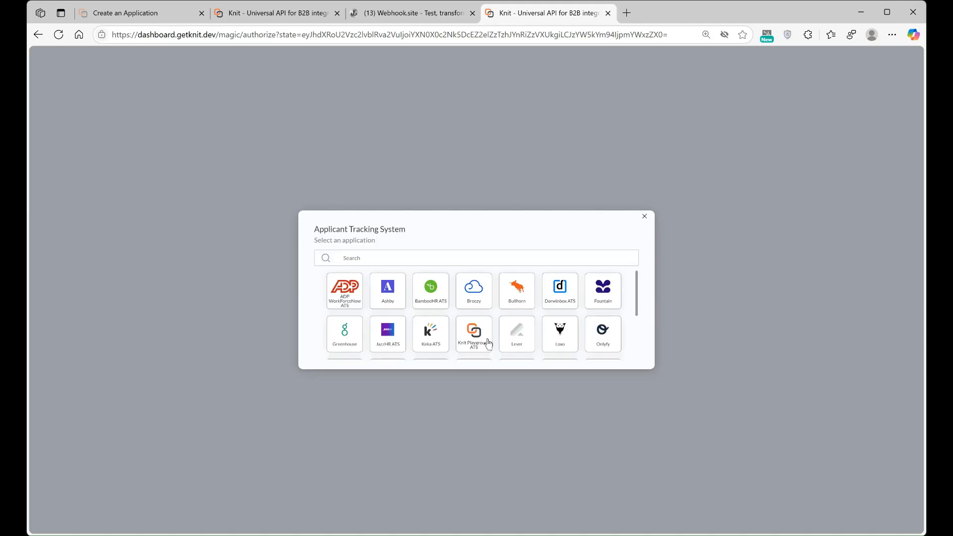
Step: Choose BambooHR ATS as the applicant tracking system and return to the Knit dashboard tab
scroll(524, 332, down, 3)
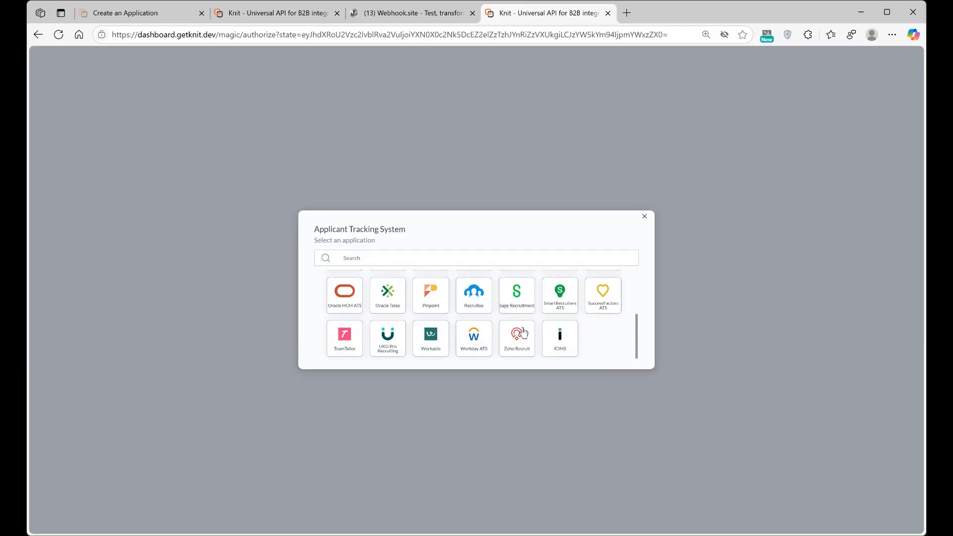
scroll(524, 332, up, 3)
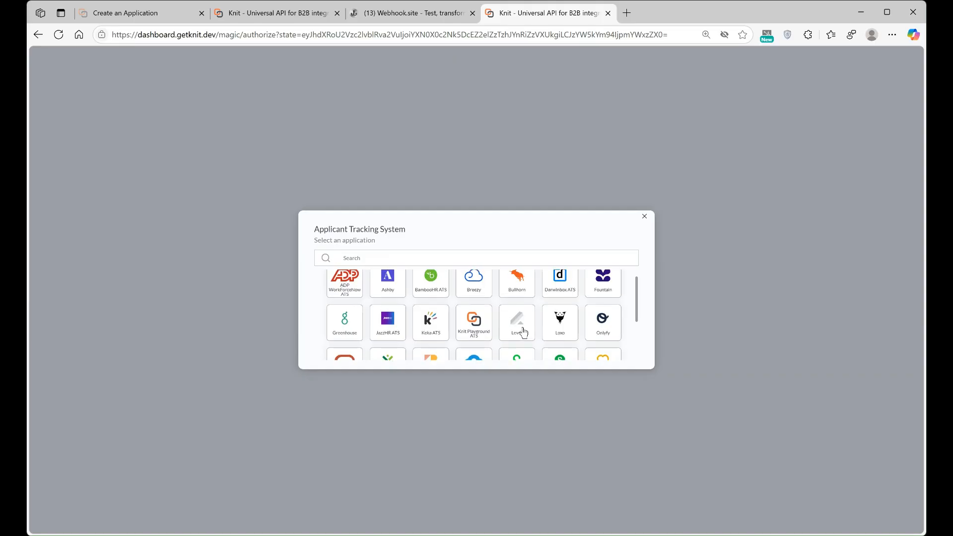
scroll(523, 332, up, 1)
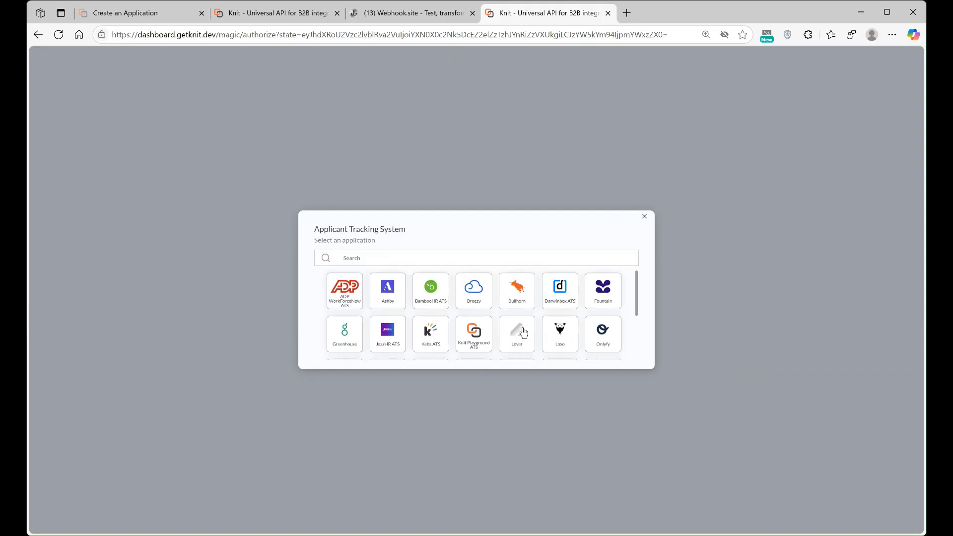
click(425, 295)
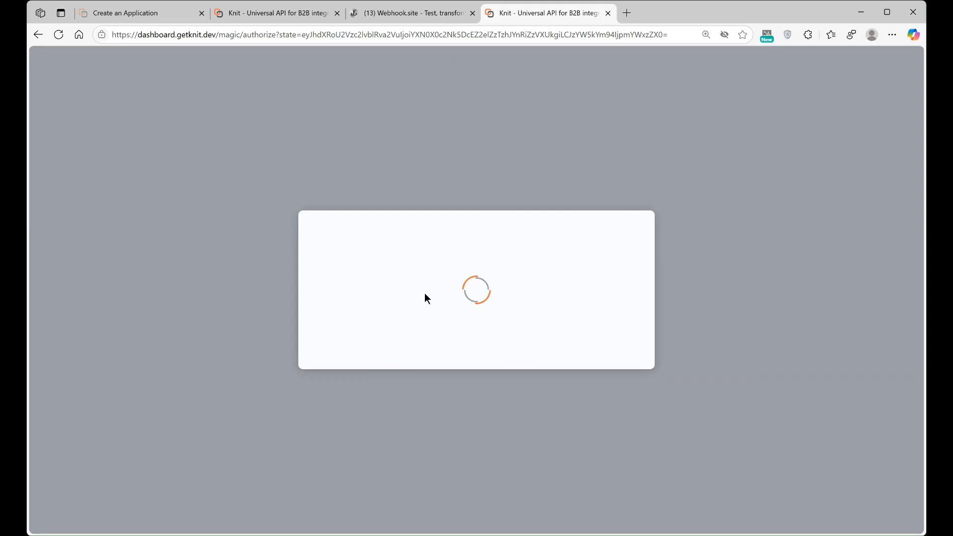
scroll(425, 297, down, 1)
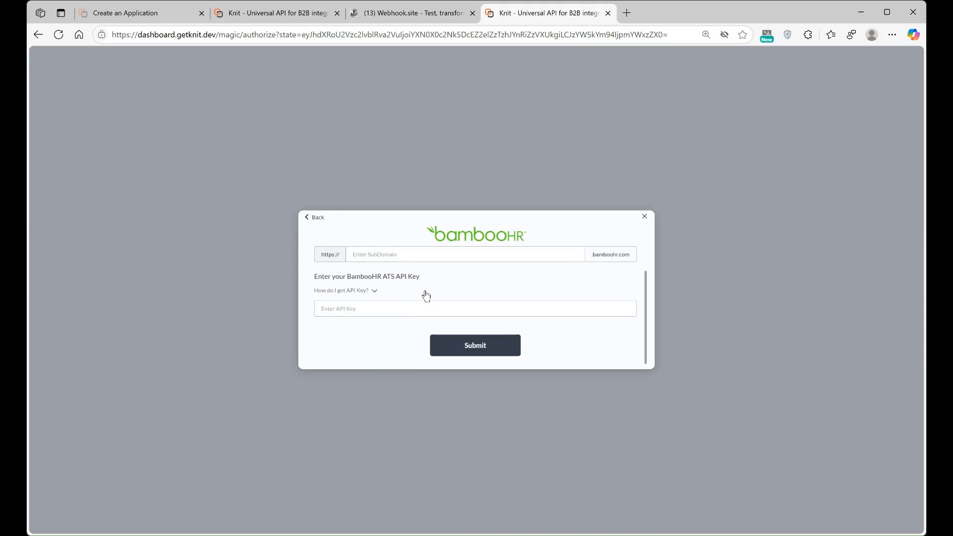
click(261, 8)
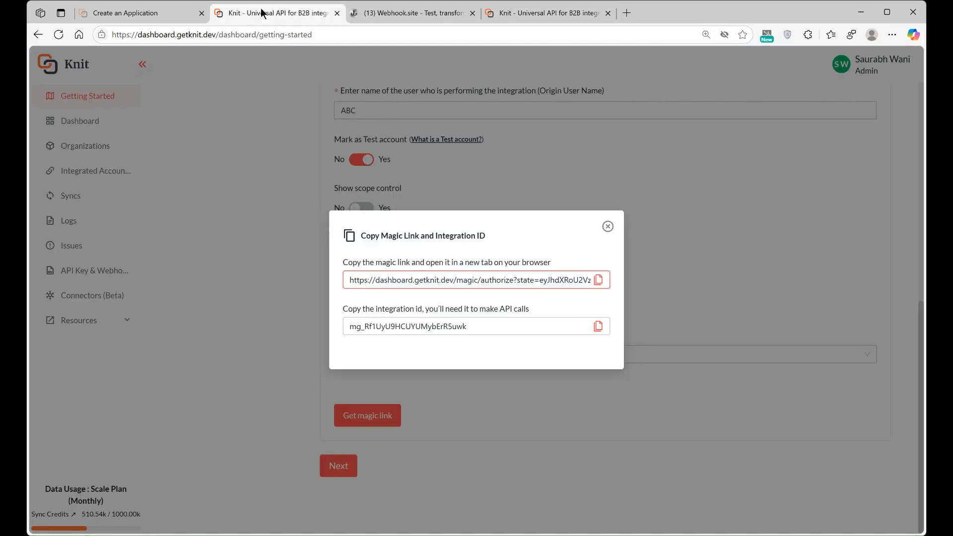
Step: Copy the integration ID, close the magic link dialog, and advance to the Fetch Data step
click(596, 327)
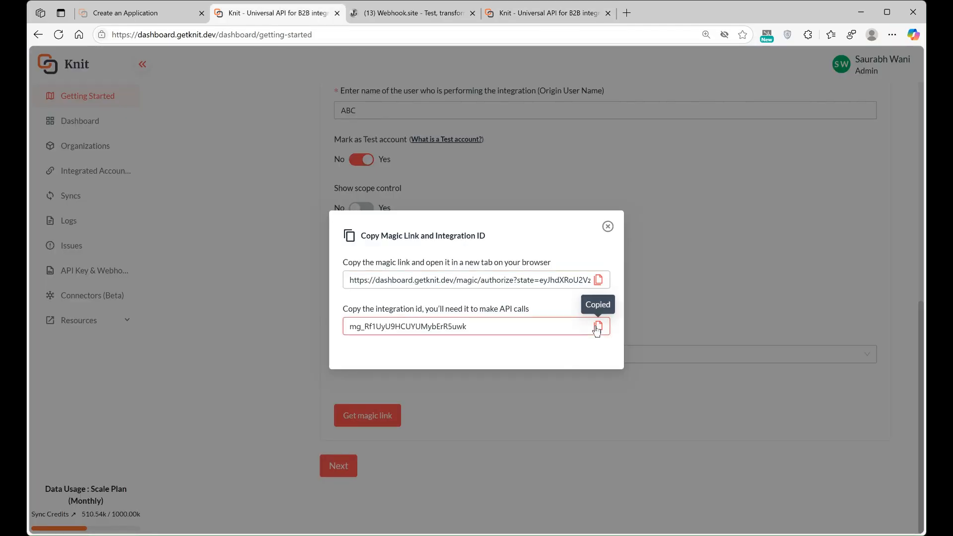
click(609, 227)
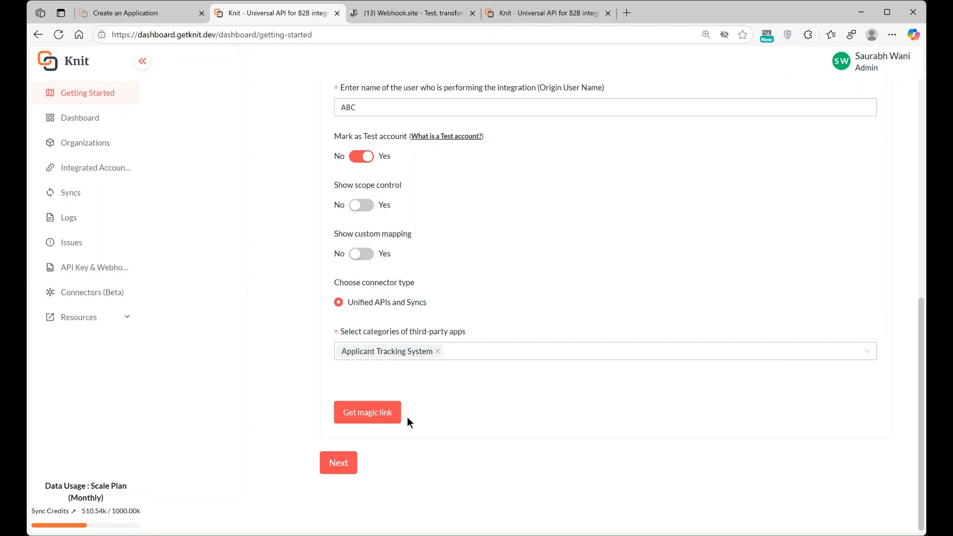
click(343, 463)
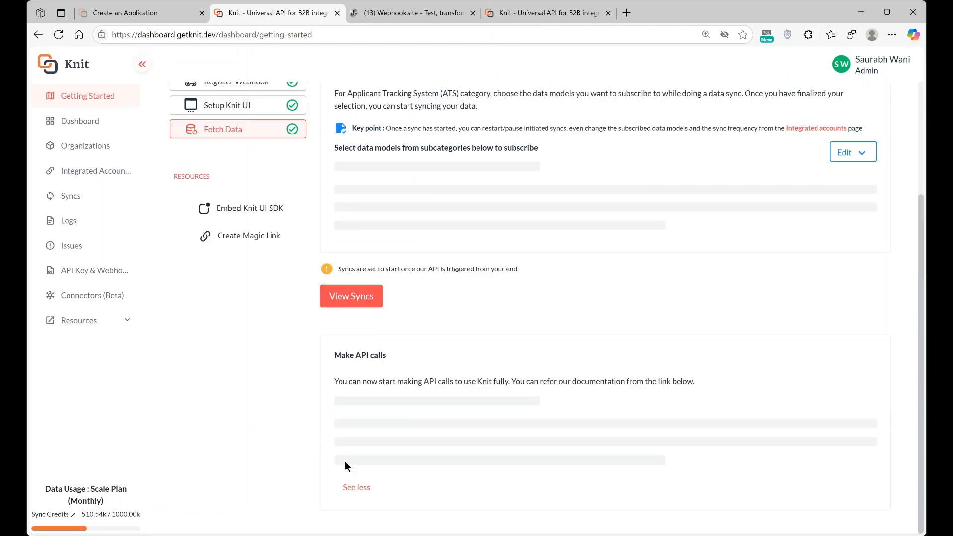
scroll(511, 289, up, 4)
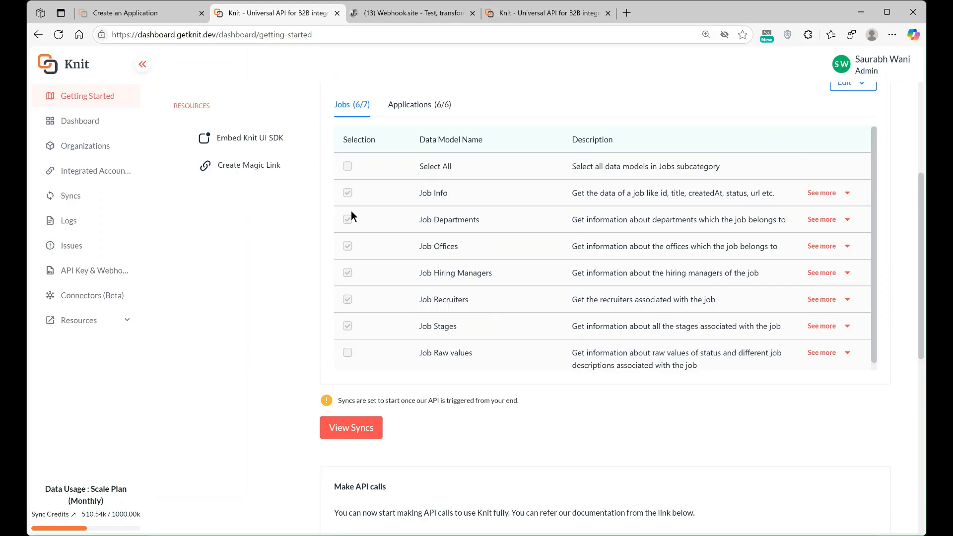
scroll(348, 226, up, 1)
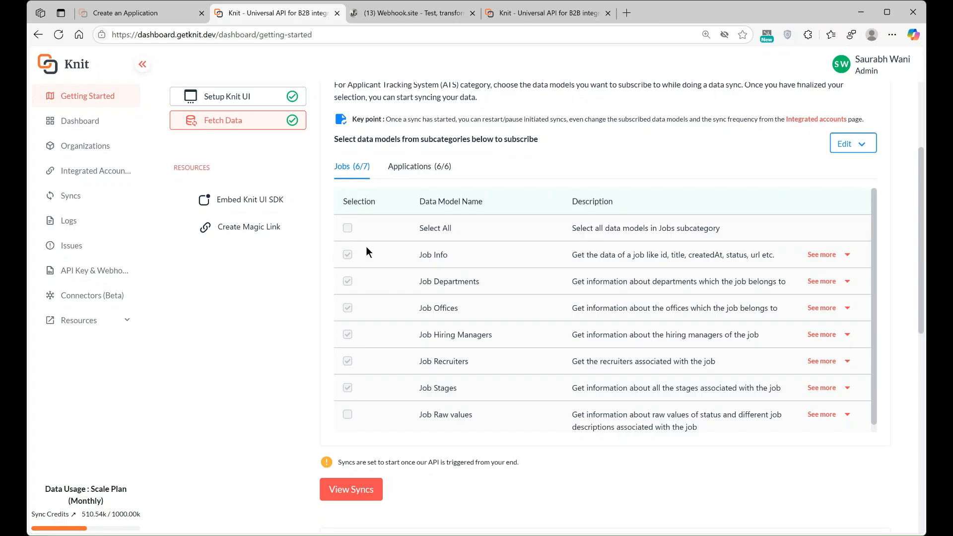
Step: Compare the Applications and Jobs data models, scrolling through the Jobs list
click(416, 166)
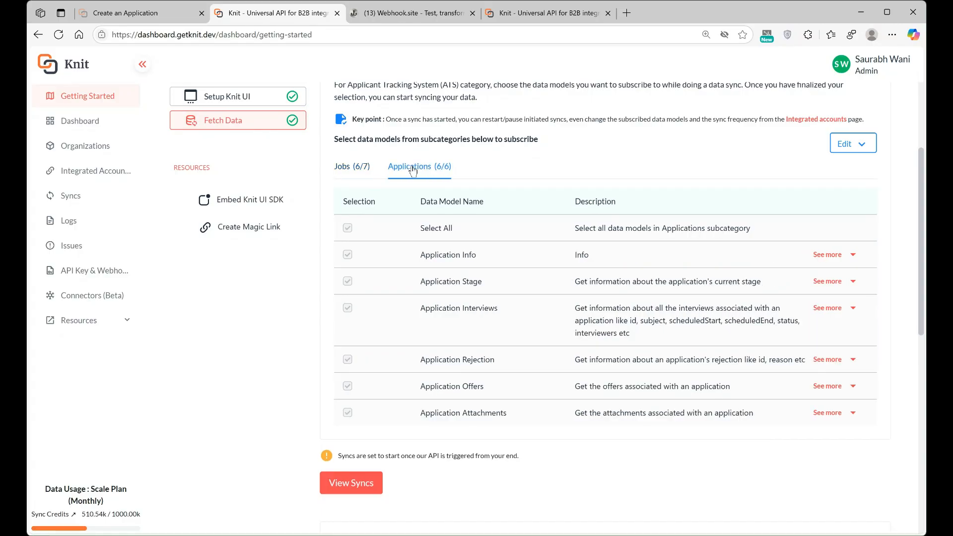
click(353, 167)
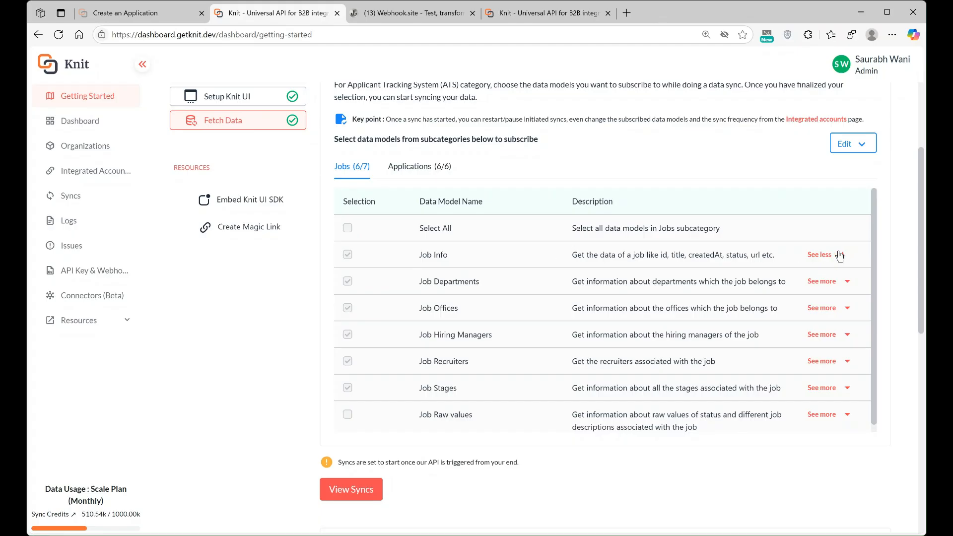
scroll(657, 337, down, 1)
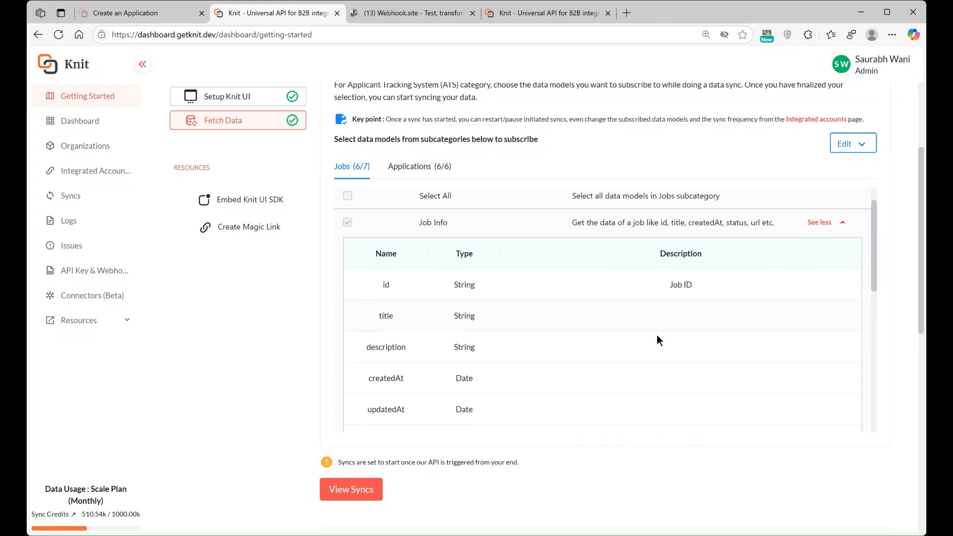
scroll(442, 328, down, 1)
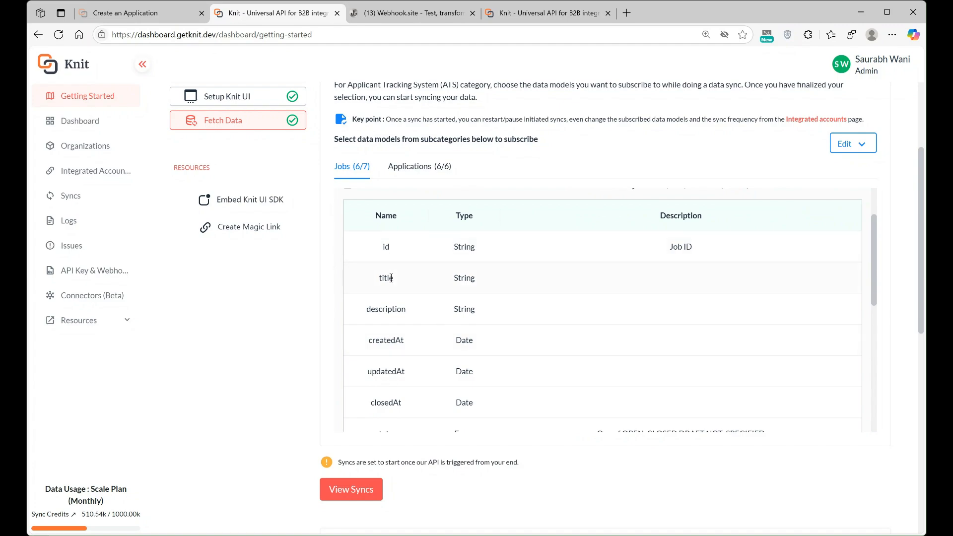
scroll(383, 315, down, 3)
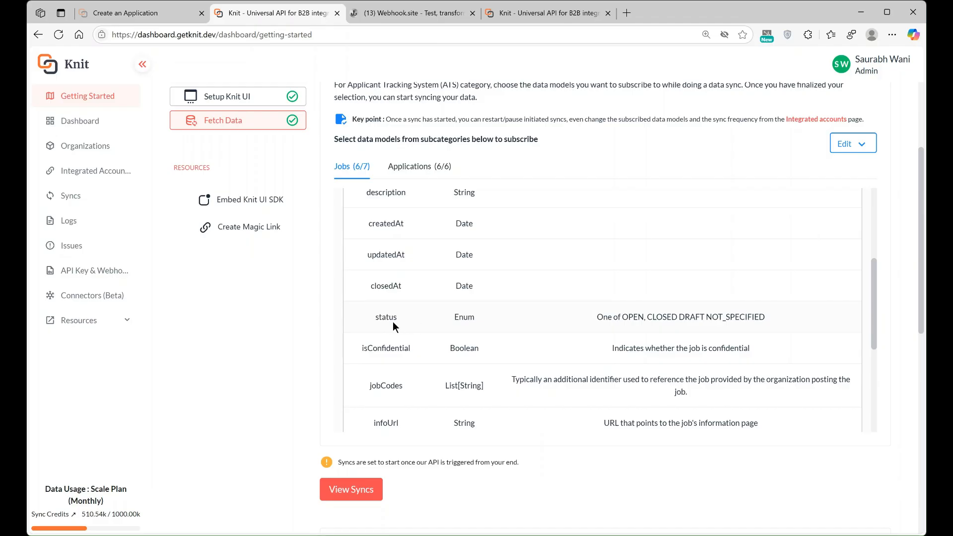
scroll(393, 326, down, 2)
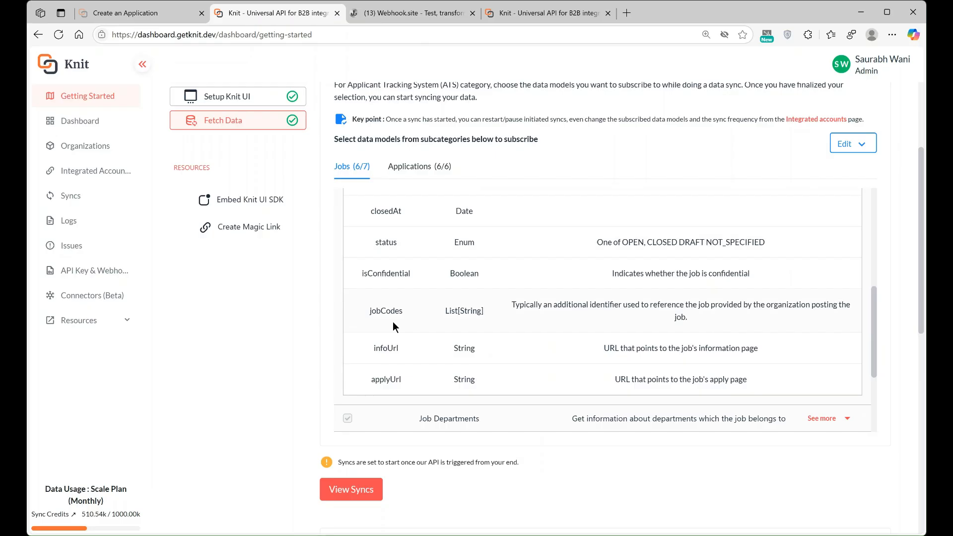
Step: Expand Application Info under the Applications data models and review its fields
click(423, 169)
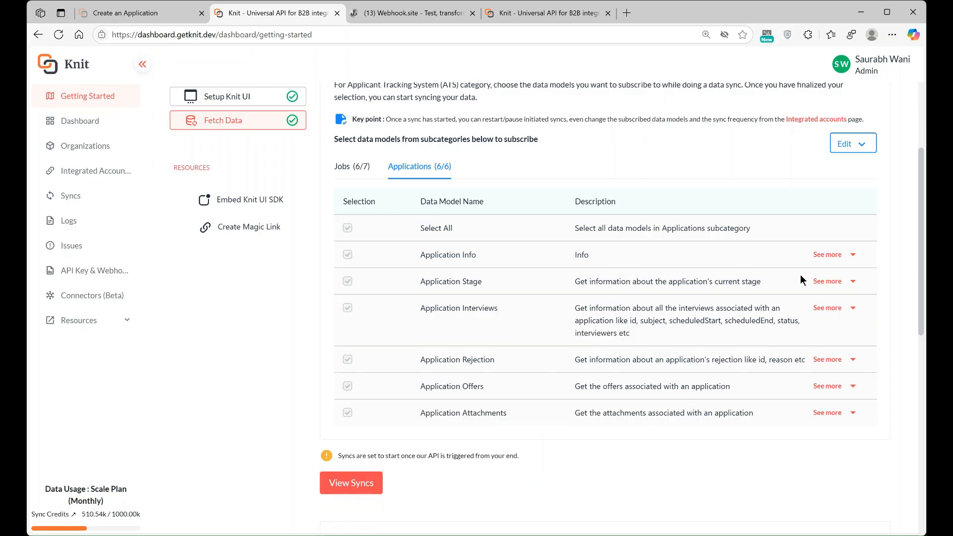
click(827, 255)
scroll(642, 367, down, 3)
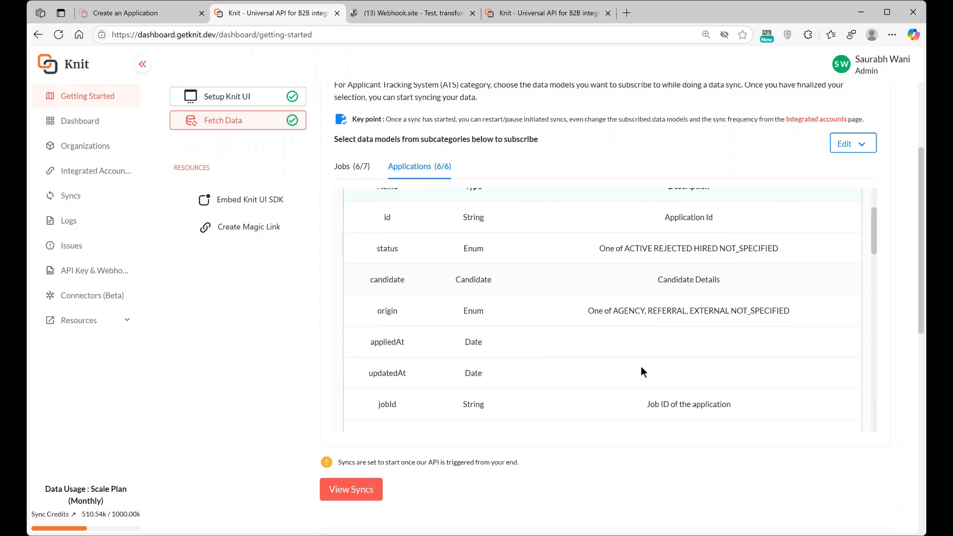
scroll(642, 370, down, 3)
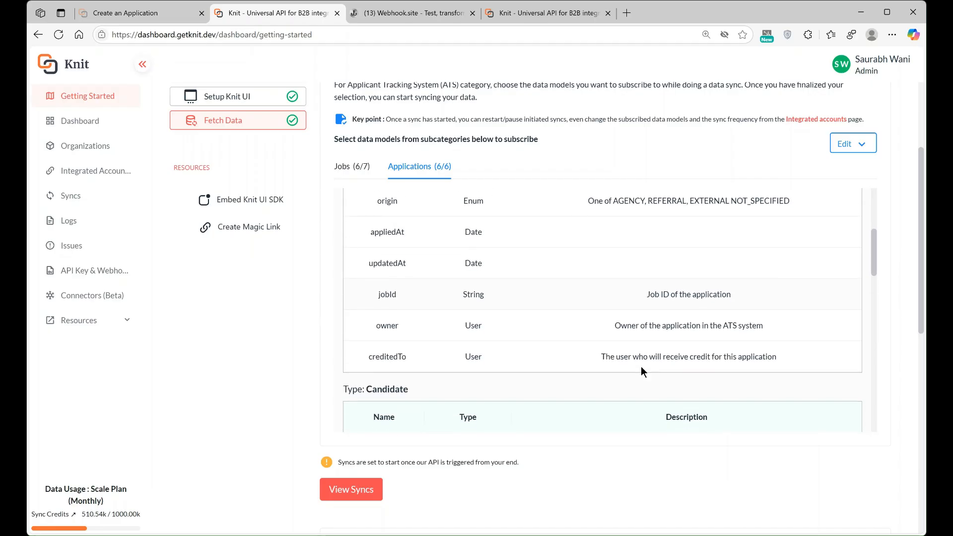
drag(396, 289, 573, 282)
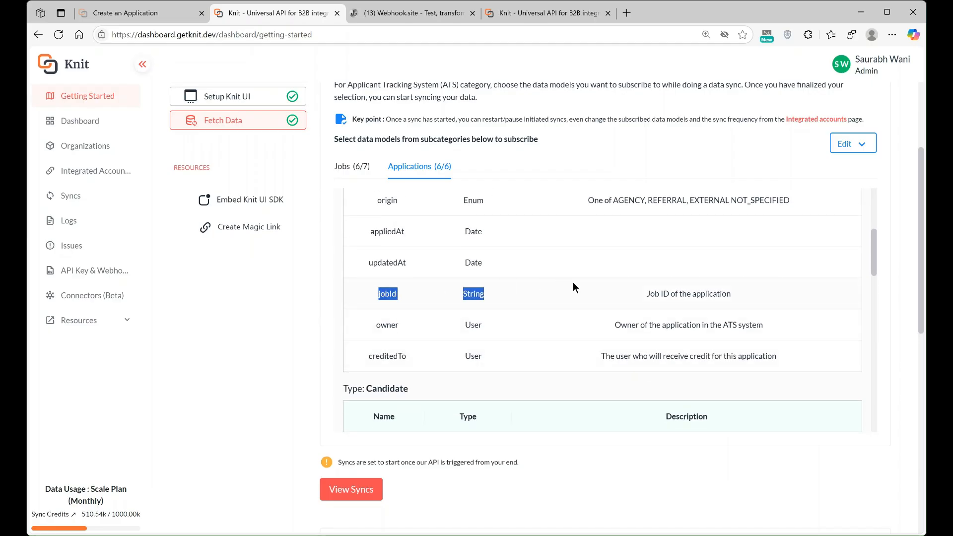
scroll(594, 285, down, 1)
scroll(606, 364, down, 3)
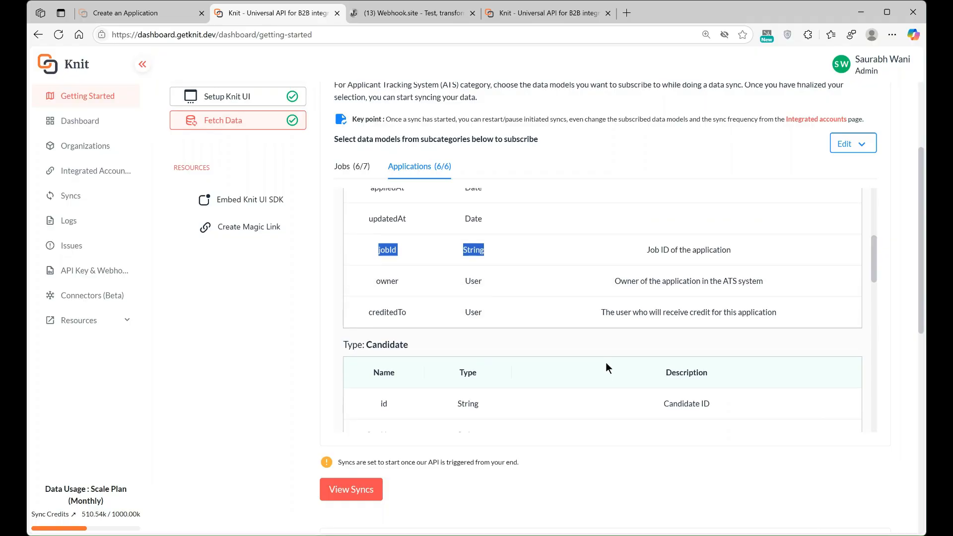
scroll(606, 365, down, 2)
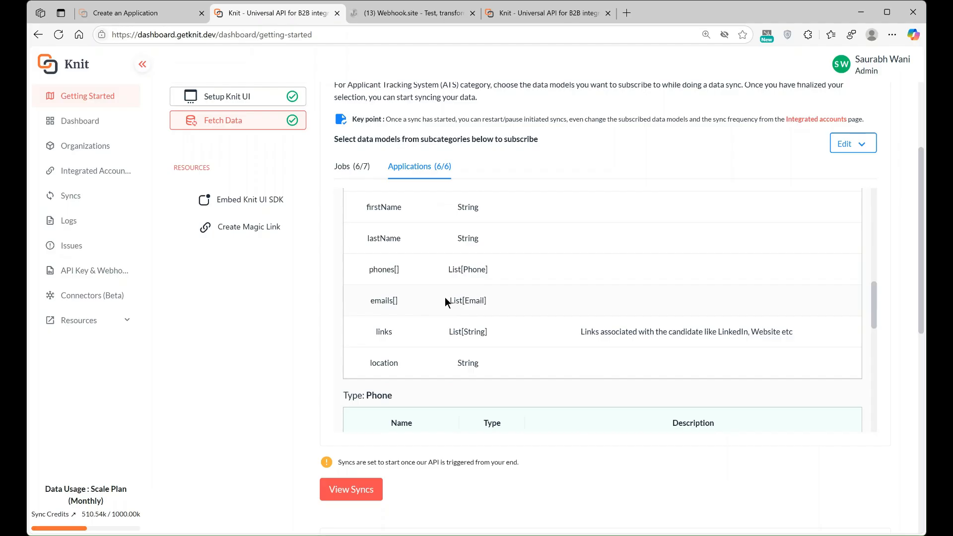
scroll(445, 300, down, 1)
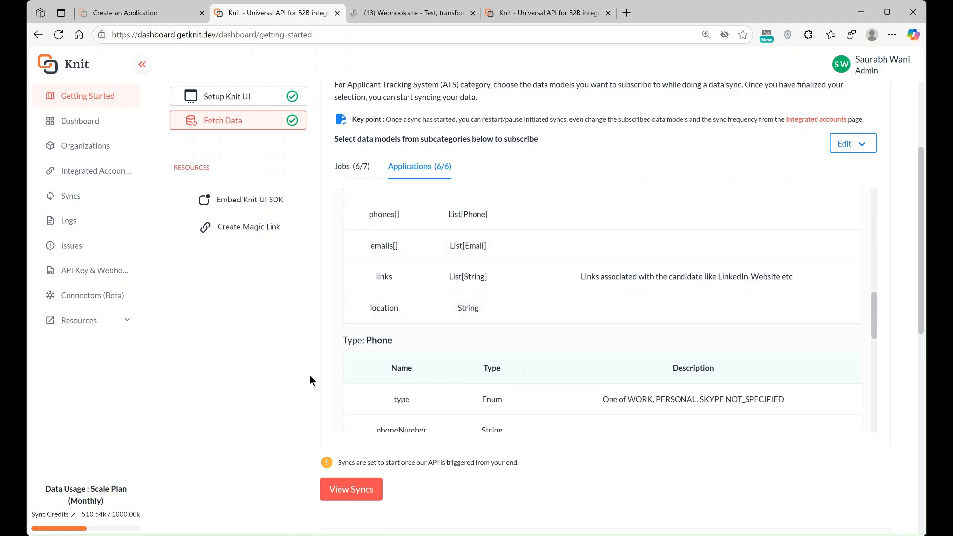
scroll(310, 376, down, 1)
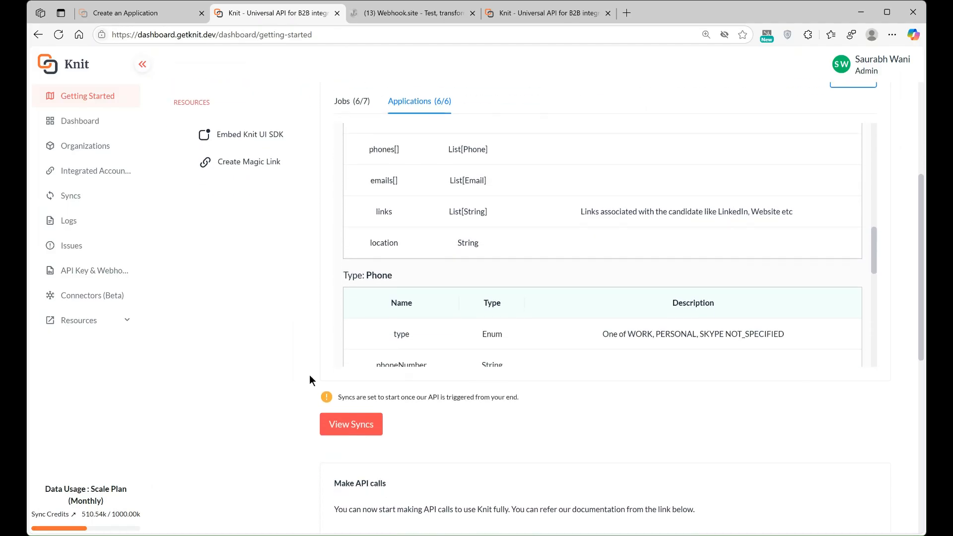
Step: Scroll to the Make API calls section so all nine ATS APIs with URLs are visible
scroll(309, 380, down, 1)
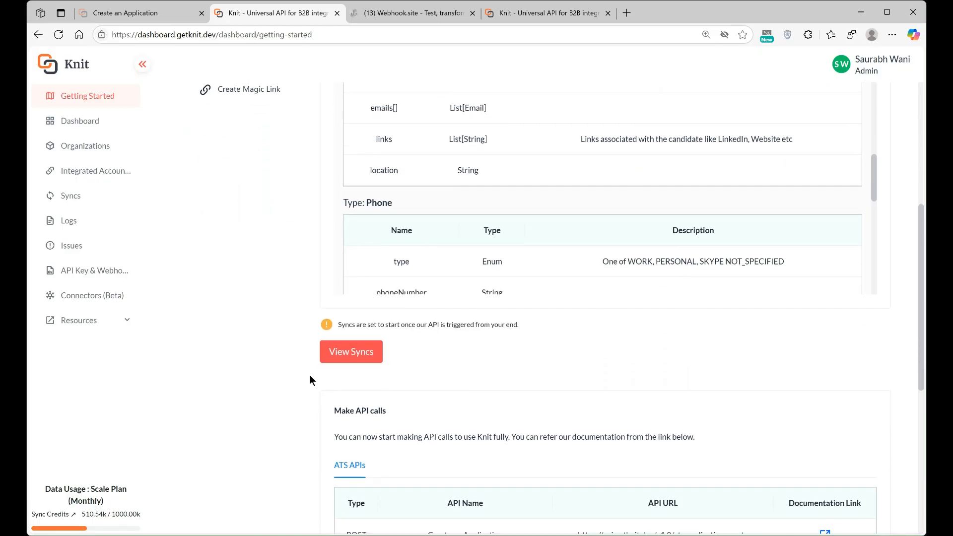
scroll(310, 381, down, 4)
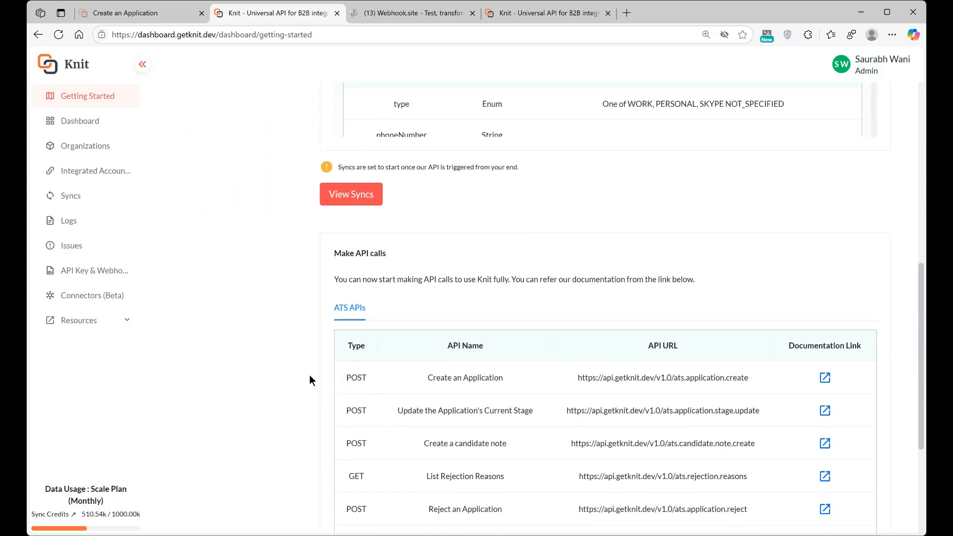
scroll(310, 381, down, 1)
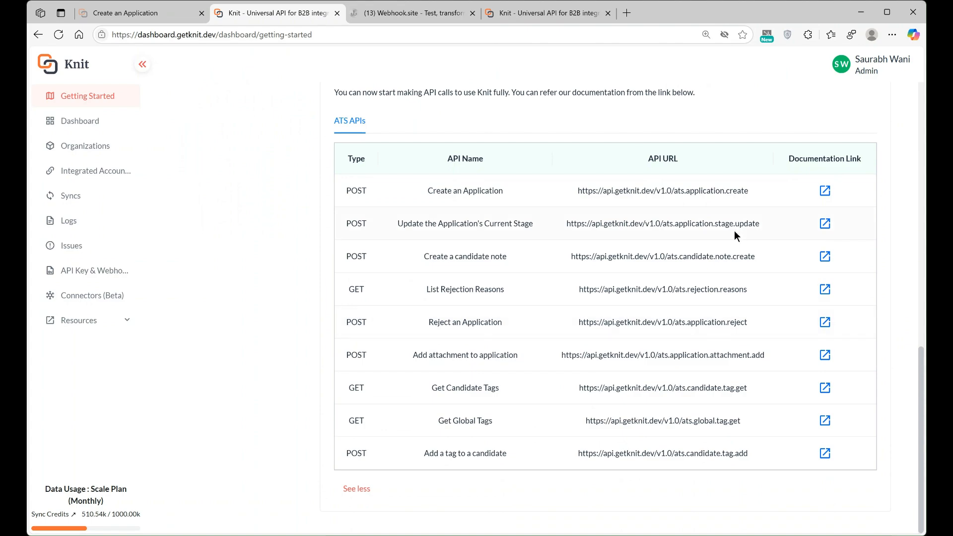
Step: Open the Update the Application's Current Stage docs, check its Authorization and integration ID fields, and return to the dashboard
click(826, 224)
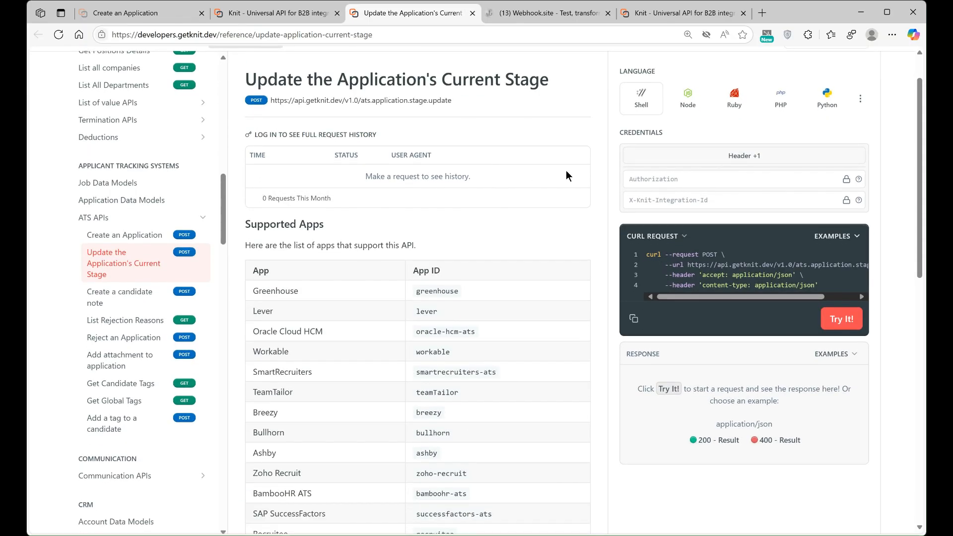
click(663, 206)
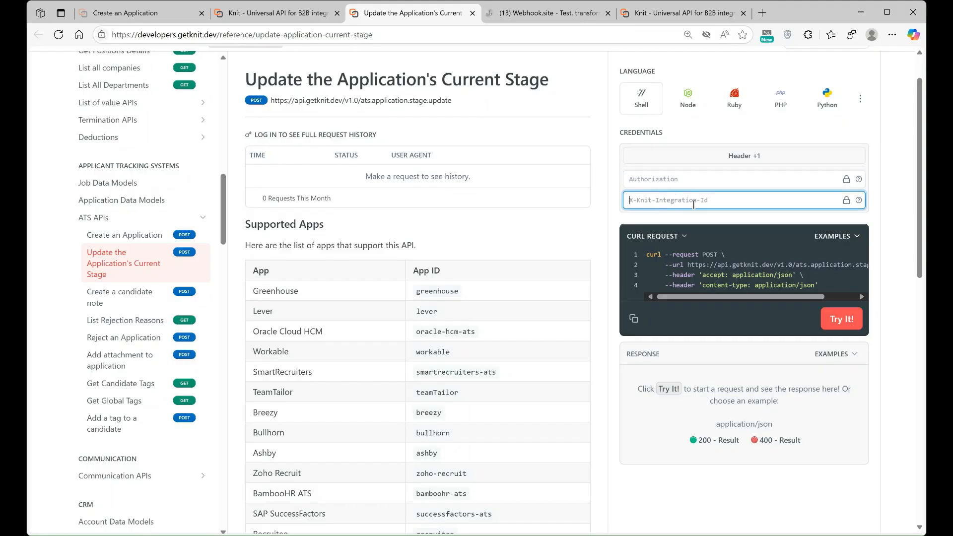
click(677, 175)
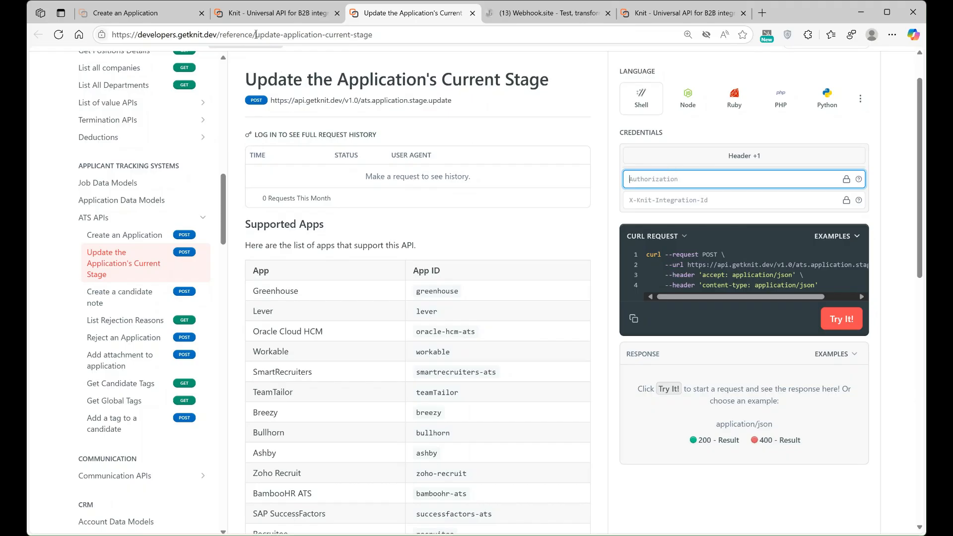
click(156, 13)
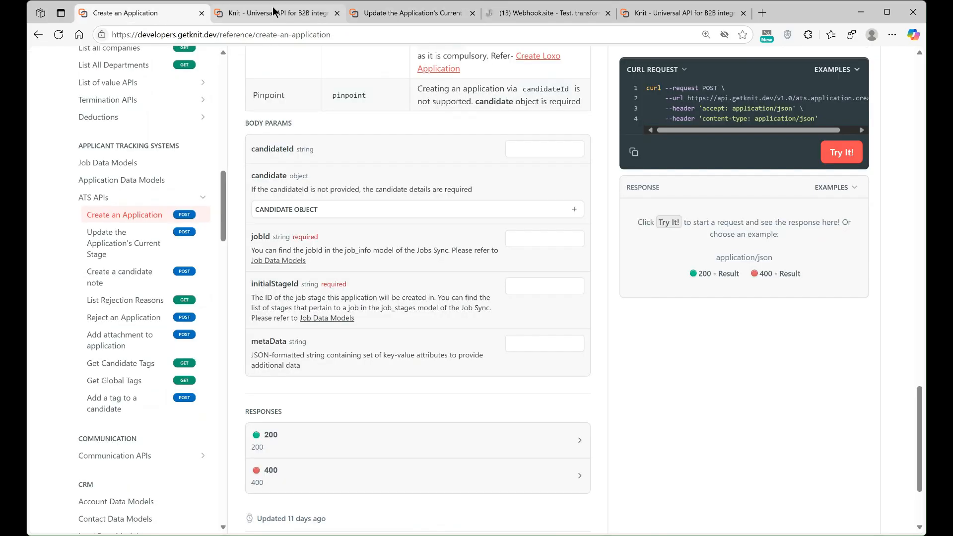
click(273, 8)
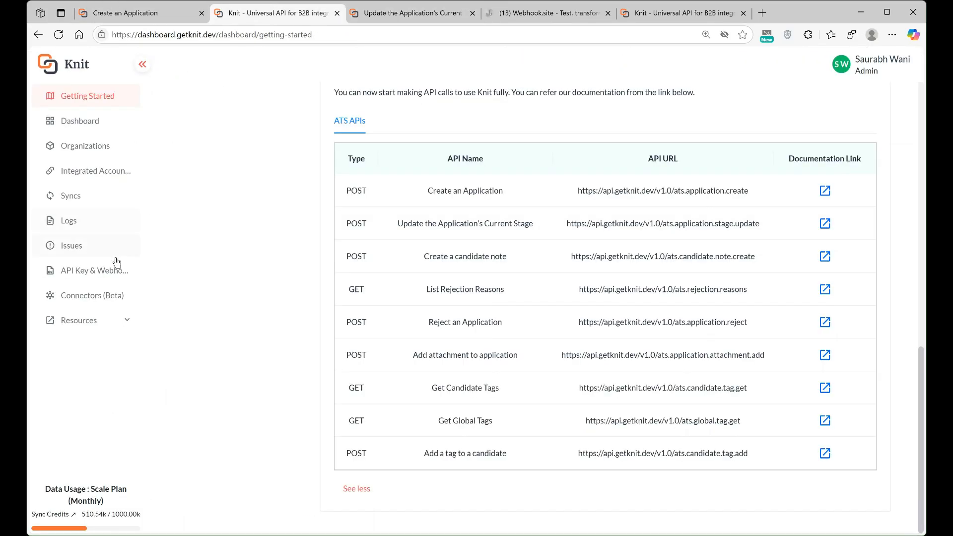
Step: Copy the production API key from the API Keys & Webhooks page
click(95, 275)
scroll(389, 338, down, 1)
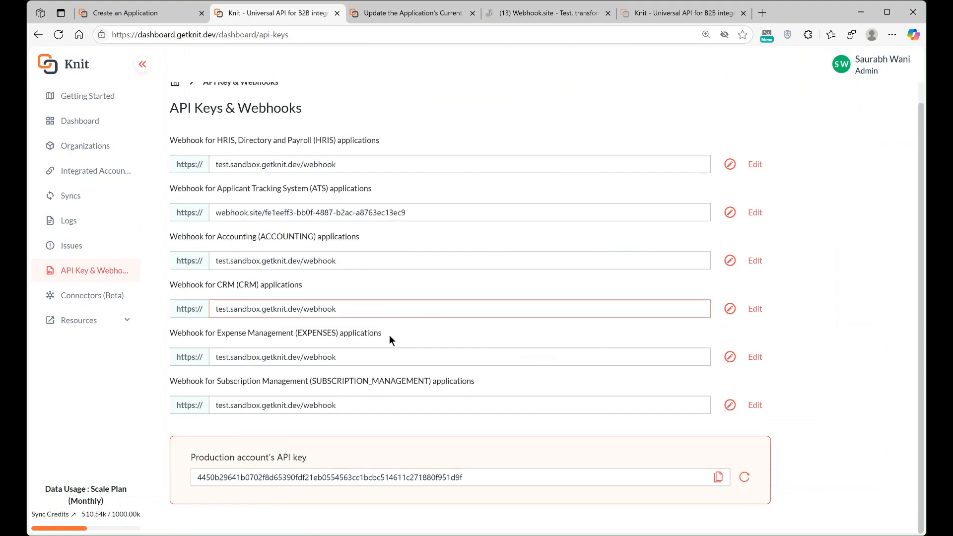
drag(319, 459, 193, 457)
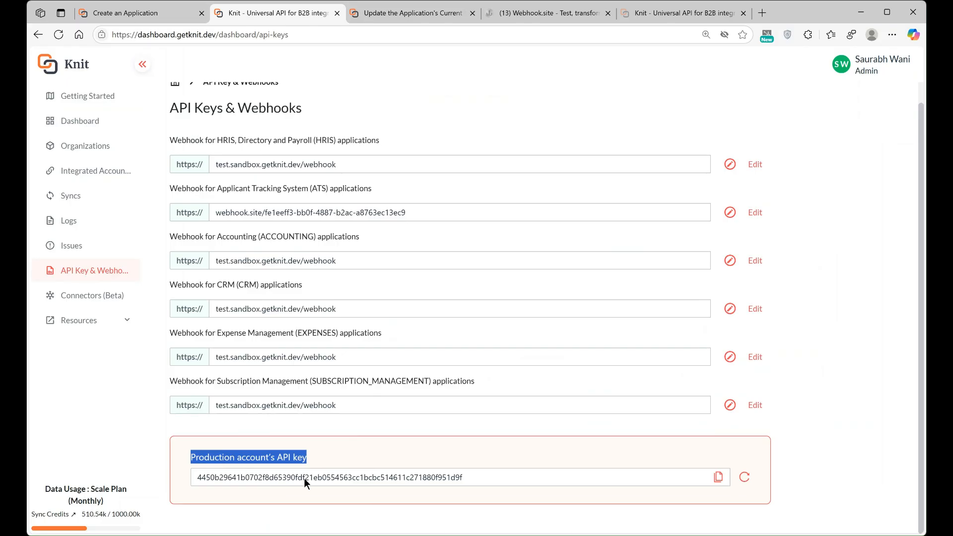
click(719, 477)
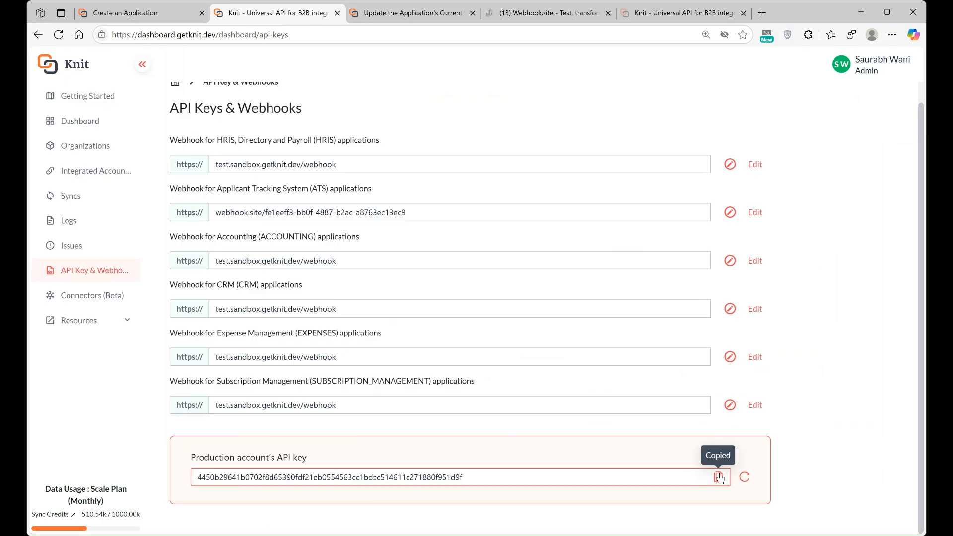
Step: Paste the API key into the stage-update docs request's Authorization credential
click(653, 14)
click(427, 13)
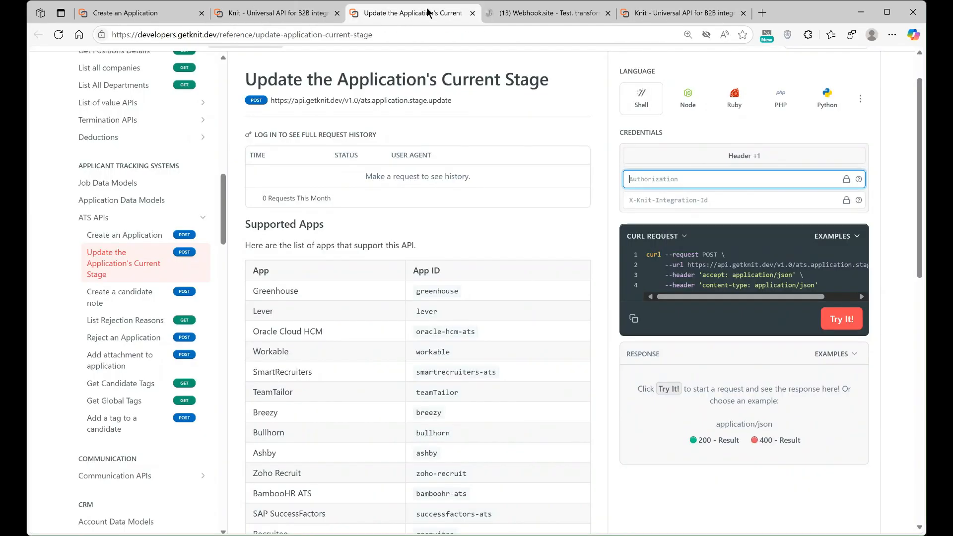
key(ctrl+v)
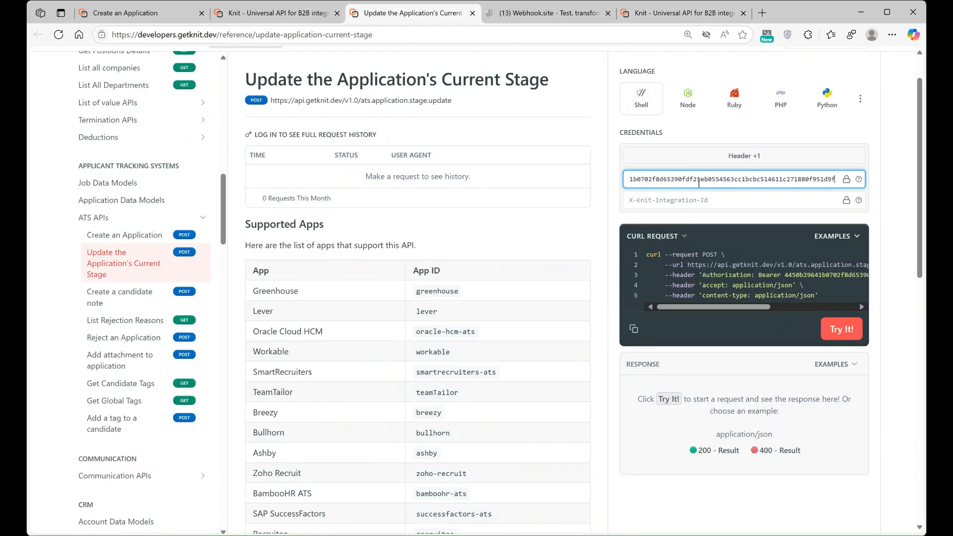
click(701, 196)
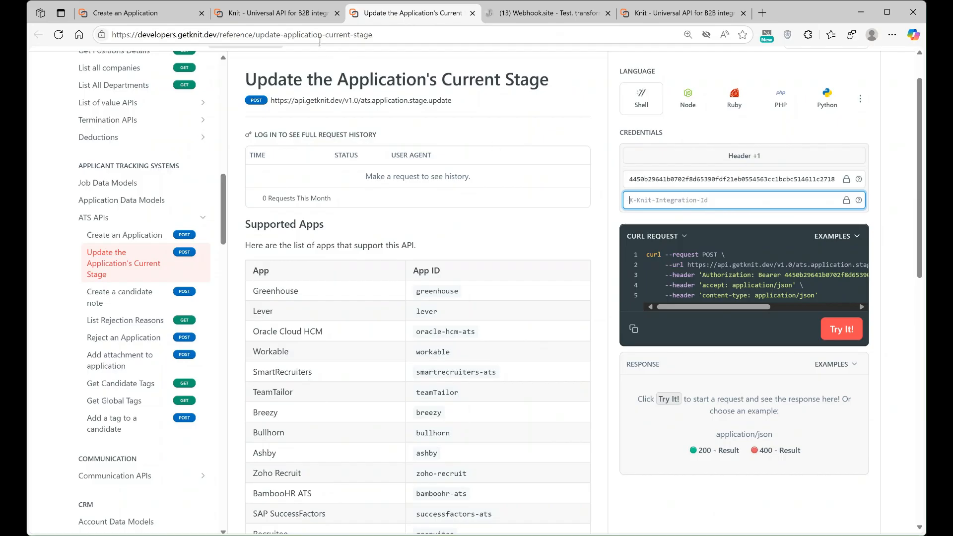
click(295, 14)
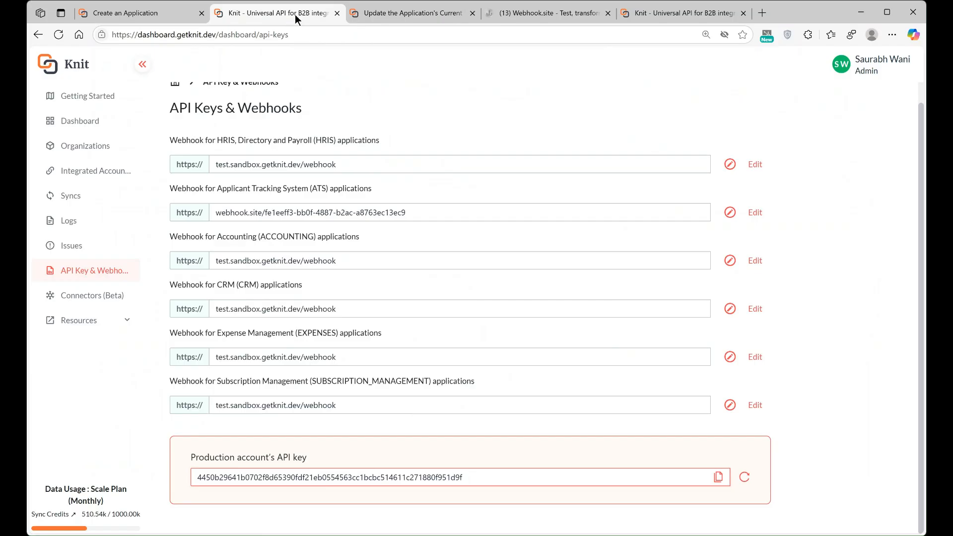
Step: Copy Breathe HR's integration ID from Integrated Accounts and paste it into X-Knit-Integration-Id
click(100, 175)
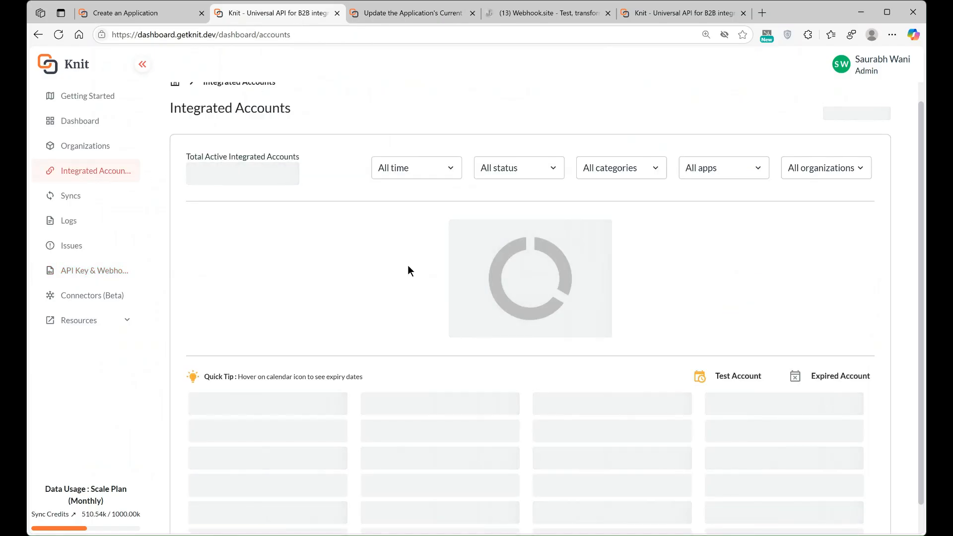
scroll(408, 270, down, 2)
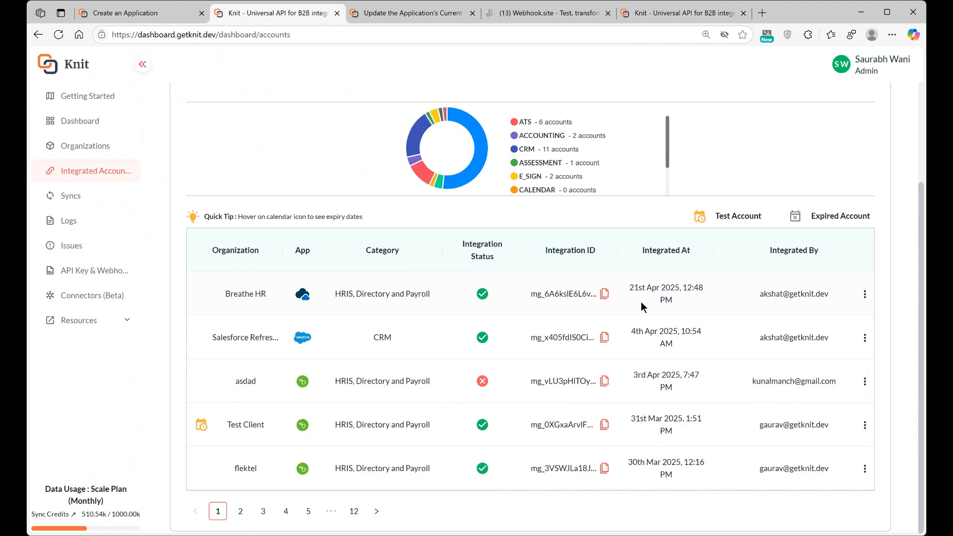
click(604, 294)
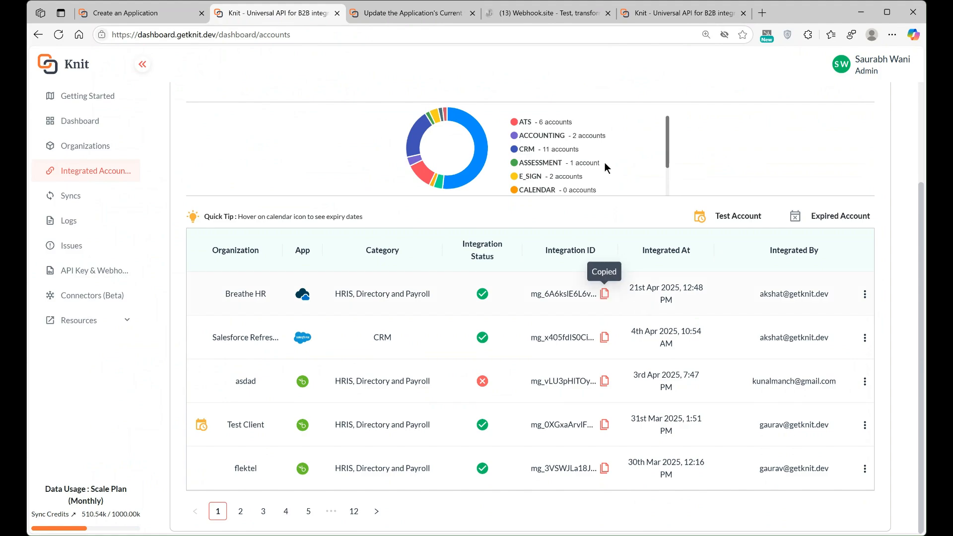
click(681, 14)
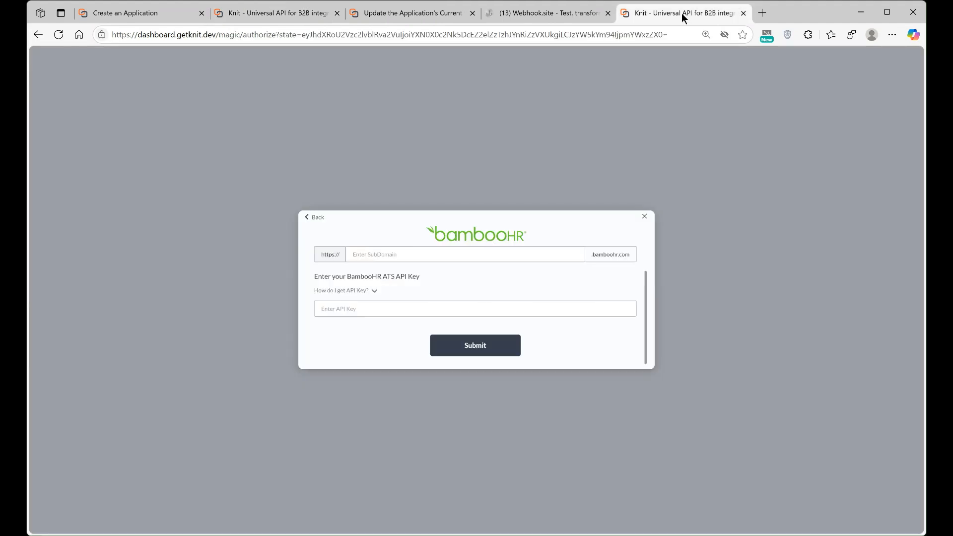
click(434, 16)
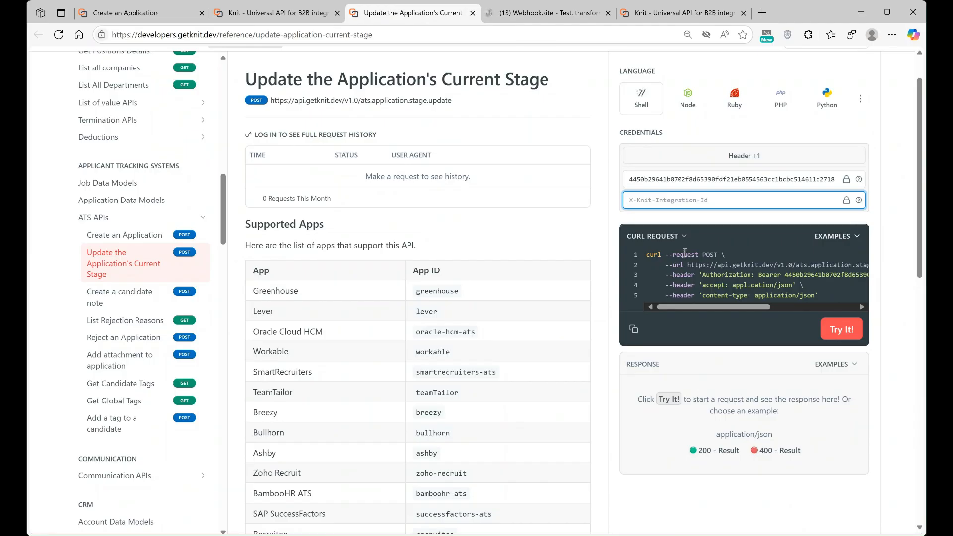
key(ctrl+v)
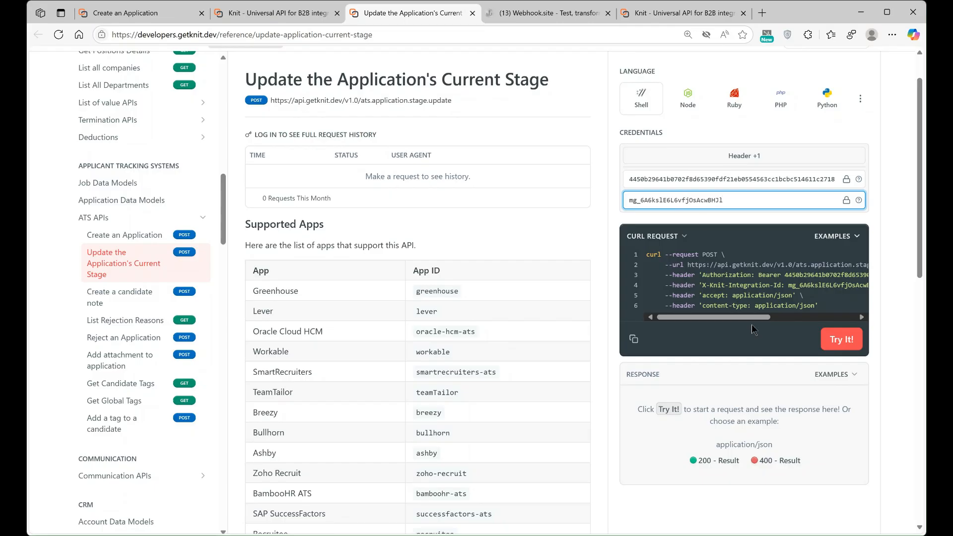
scroll(752, 324, down, 6)
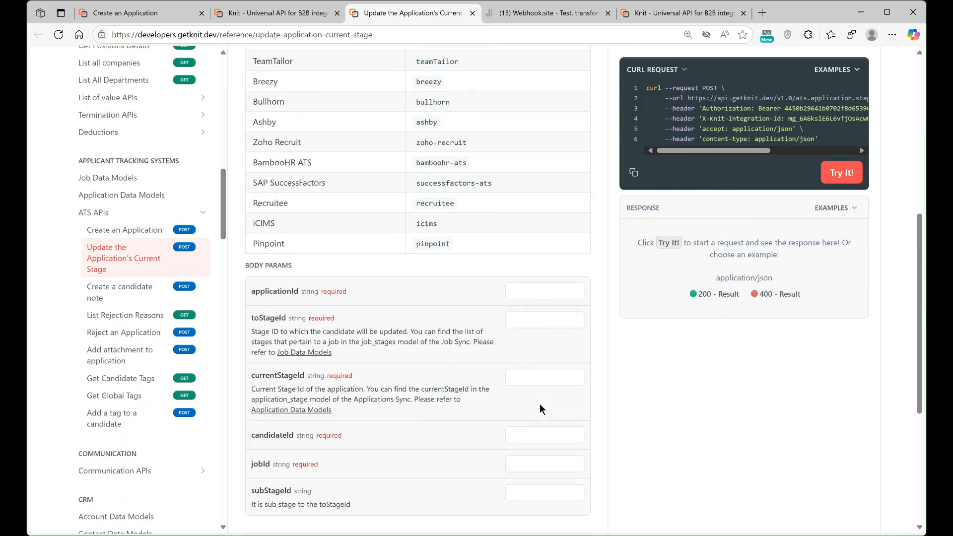
Step: Scroll the stage-update docs to the Body Params and Responses sections, then return to the dashboard
scroll(540, 403, down, 3)
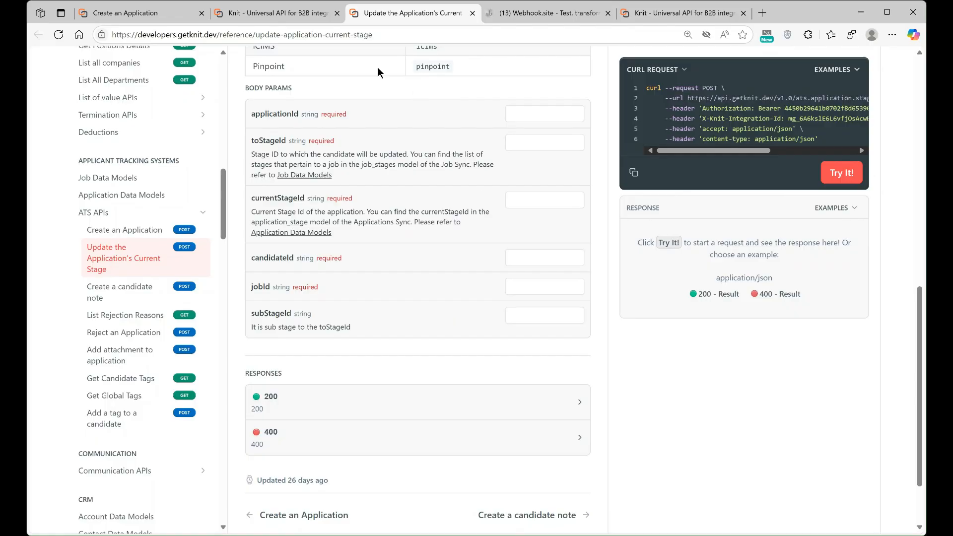
click(278, 15)
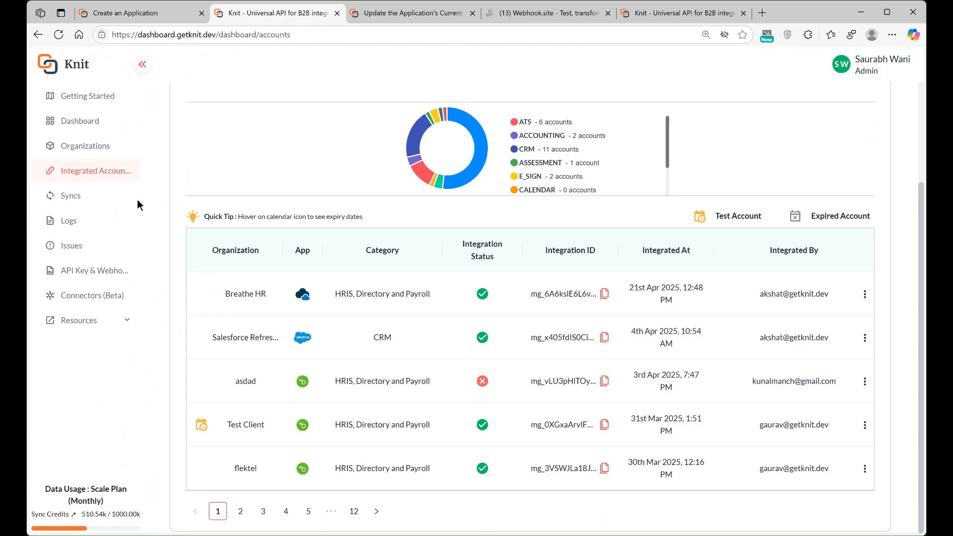
Step: Check the Logs page, which shows no API calls in 24 hours, then return to Getting Started
click(74, 230)
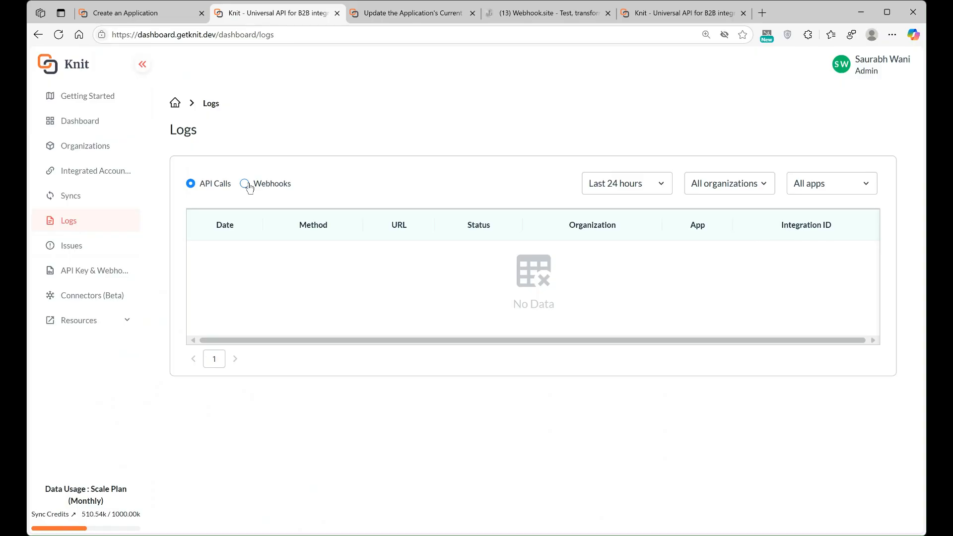
click(93, 98)
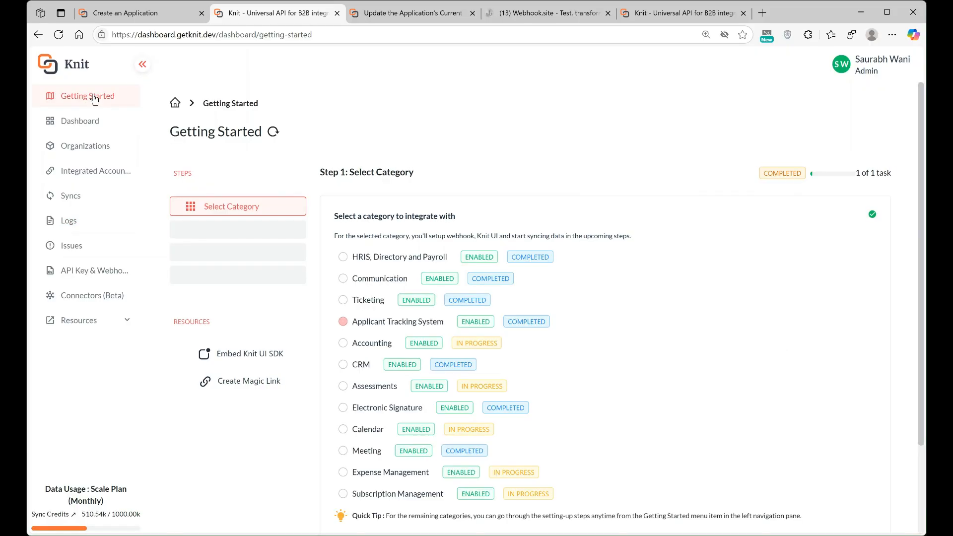